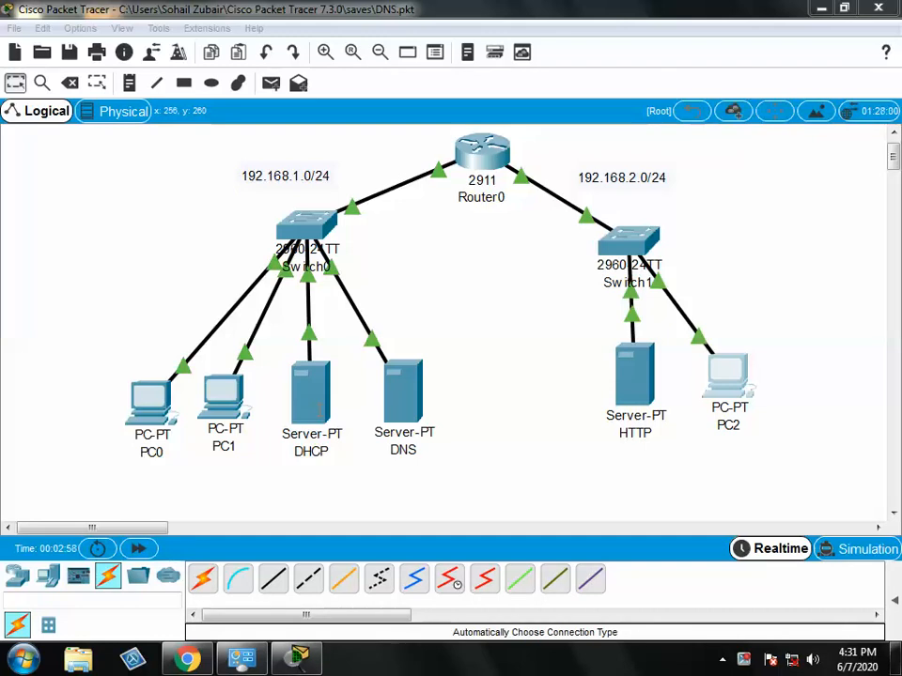
Try obtaining PC1's IPv4 settings through DHCP and return its IP configuration to static.
click(235, 402)
click(359, 120)
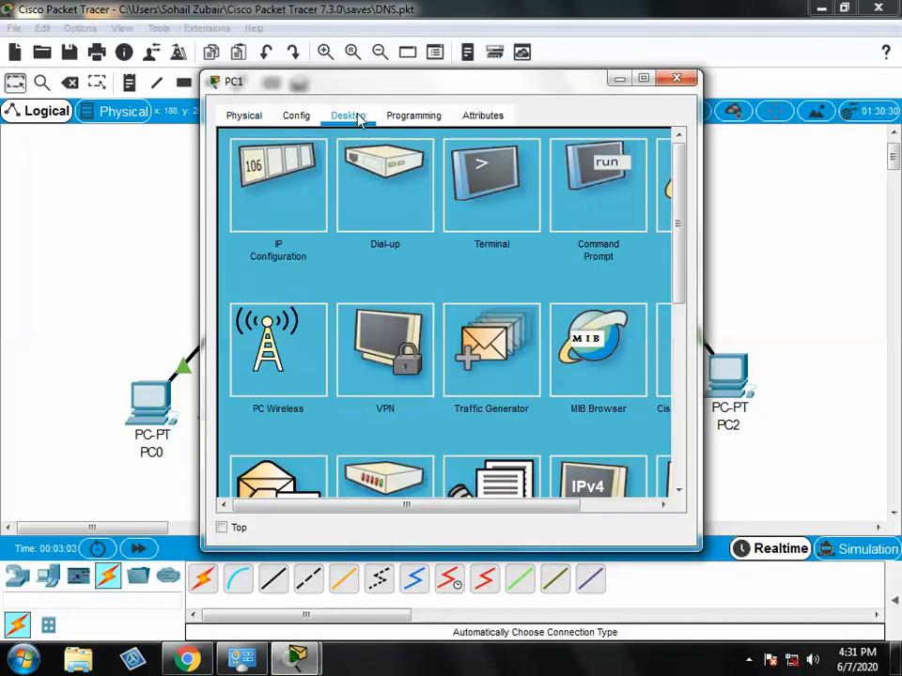
click(297, 185)
click(393, 241)
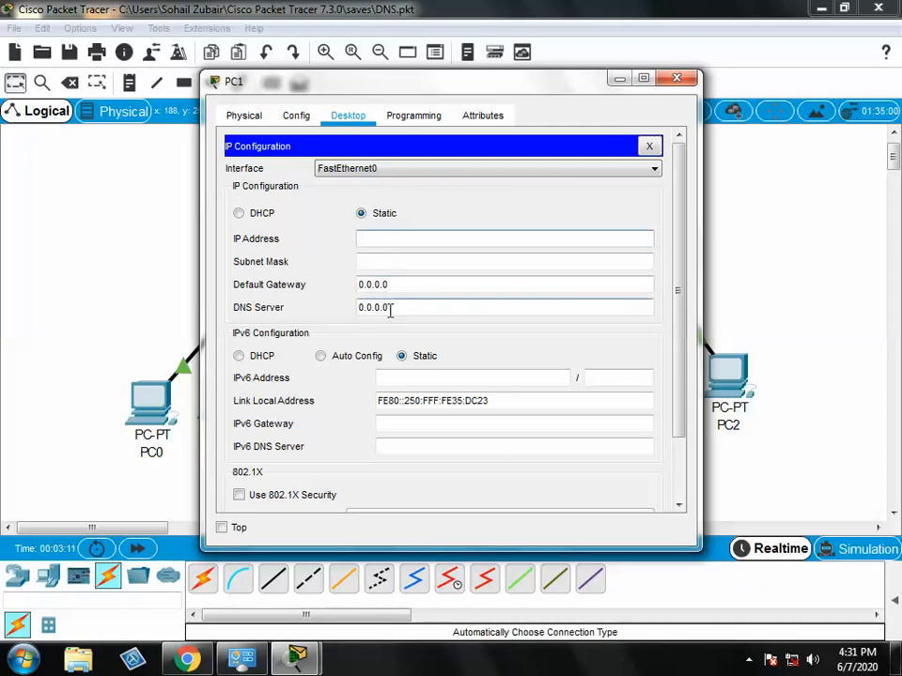
click(258, 218)
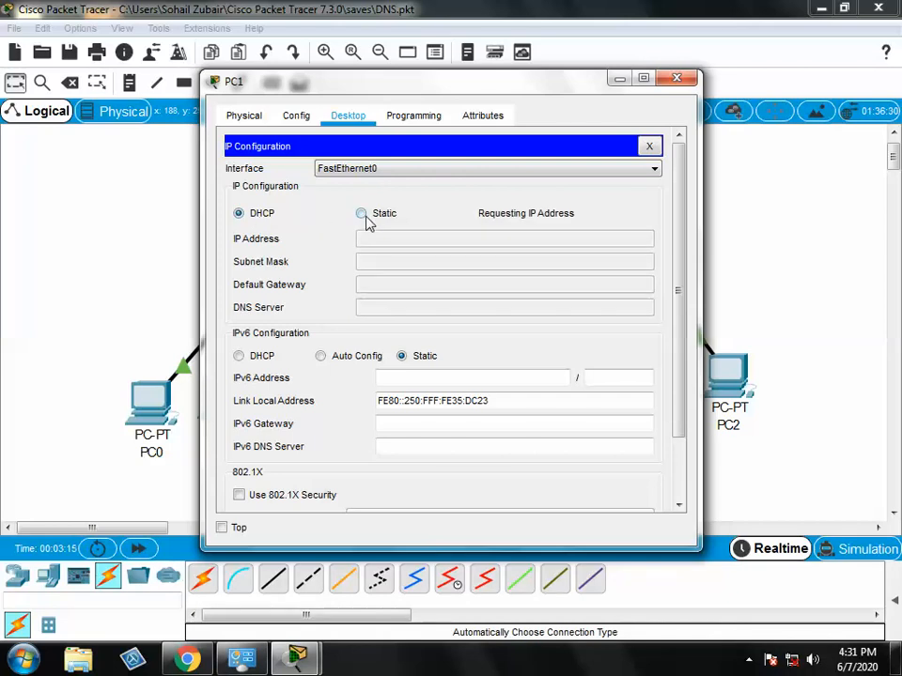
click(363, 215)
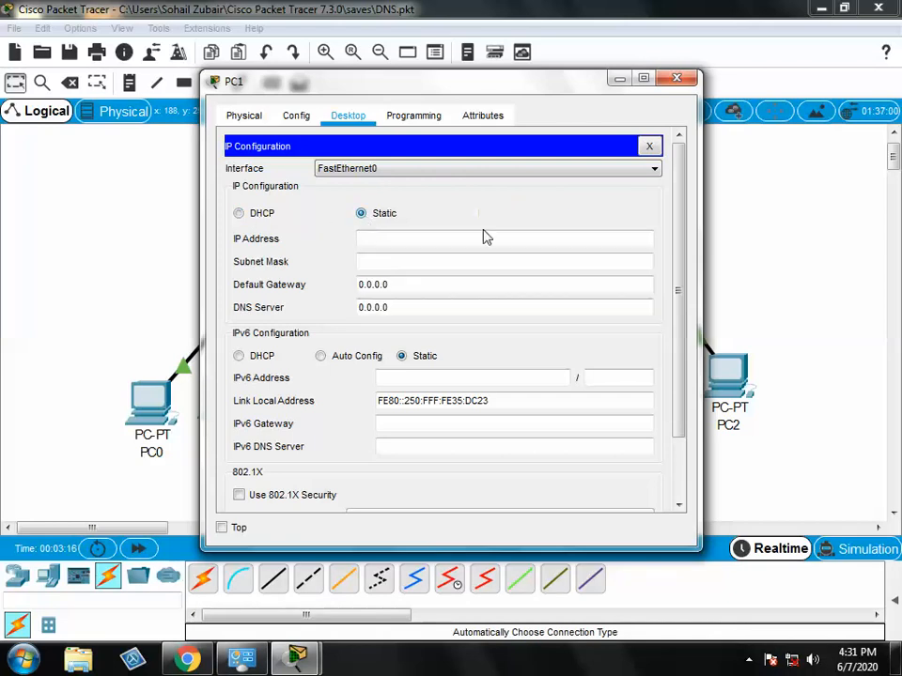
click(677, 79)
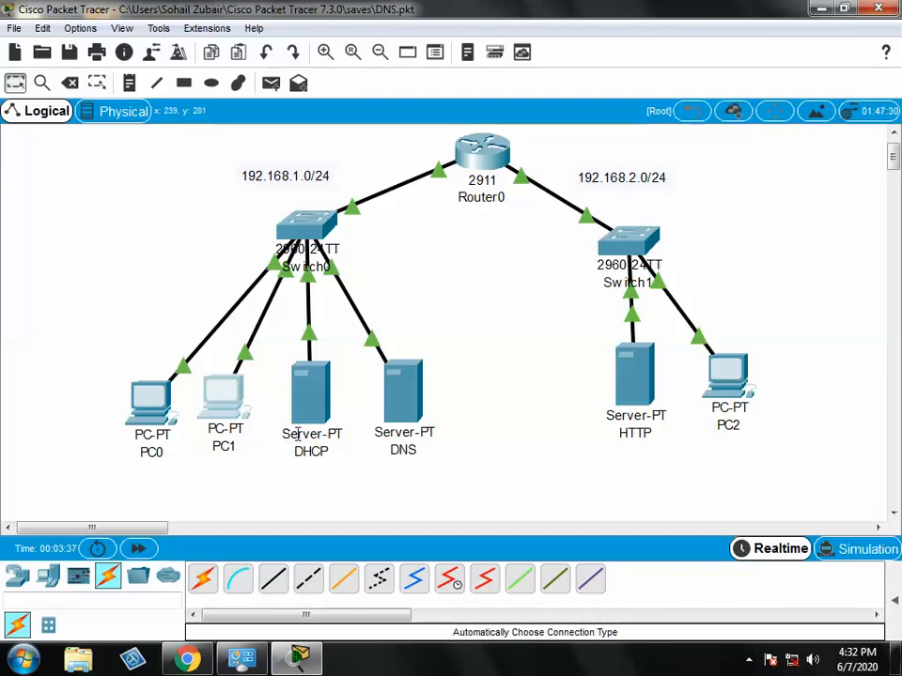
Turn on the DHCP service for FastEthernet0 on the DHCP server.
click(310, 390)
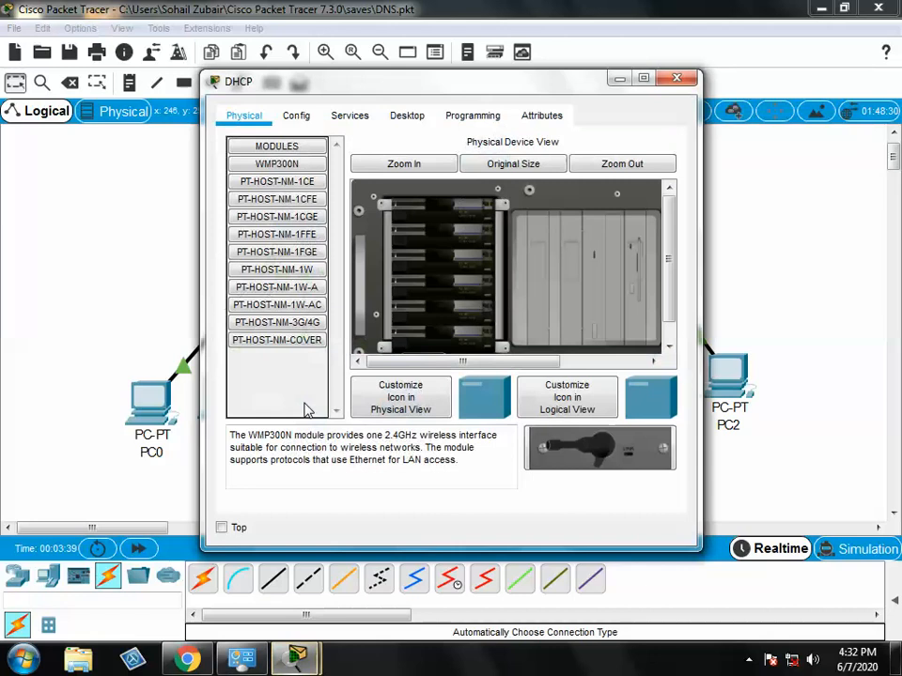
click(365, 116)
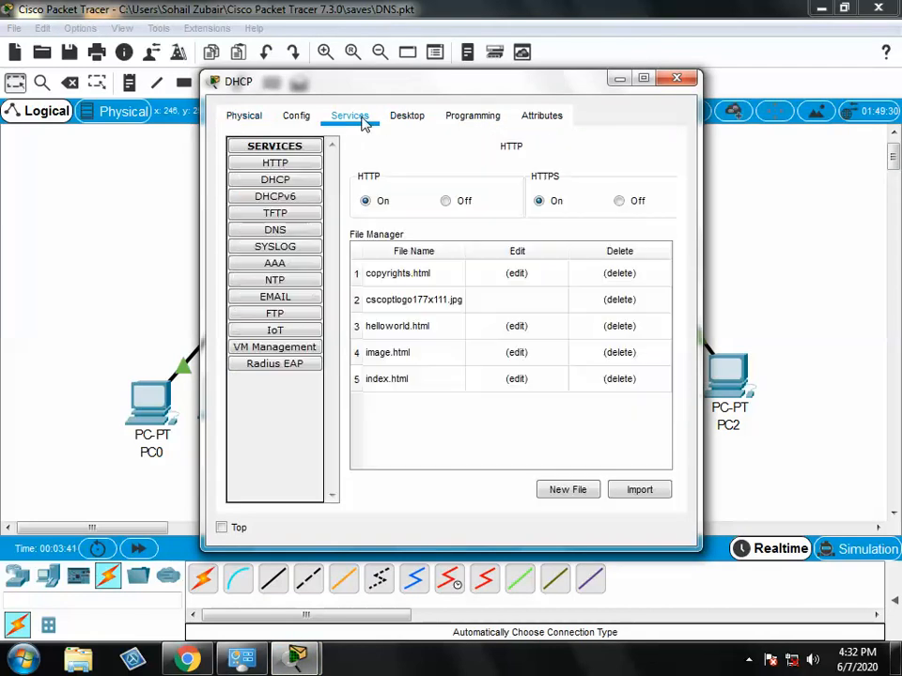
click(286, 182)
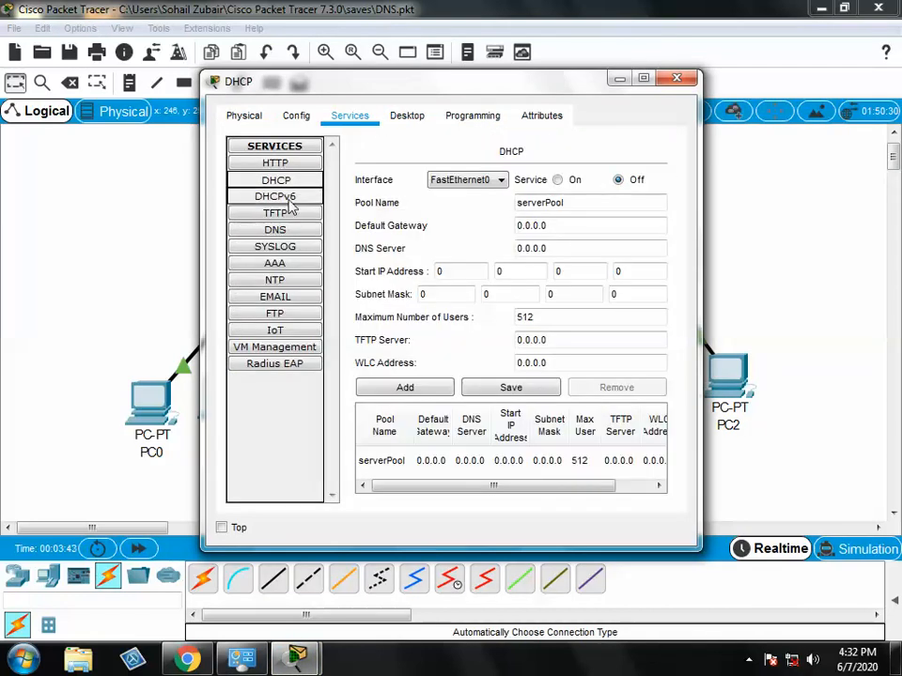
click(558, 180)
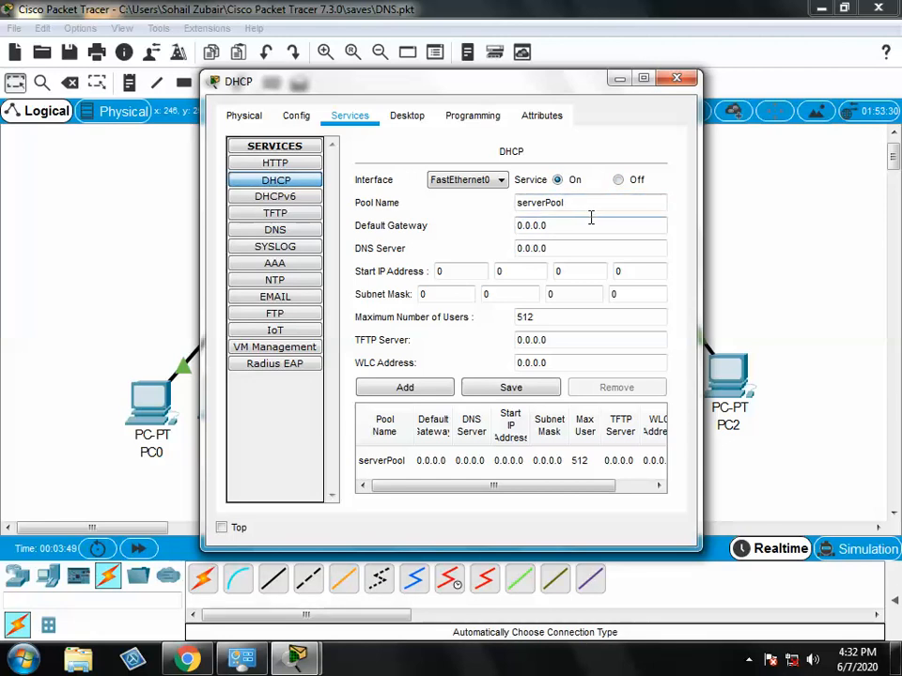
Set the serverPool default gateway to 192.168.1.254 and its DNS server to 192.168.1.252.
drag(564, 225, 514, 227)
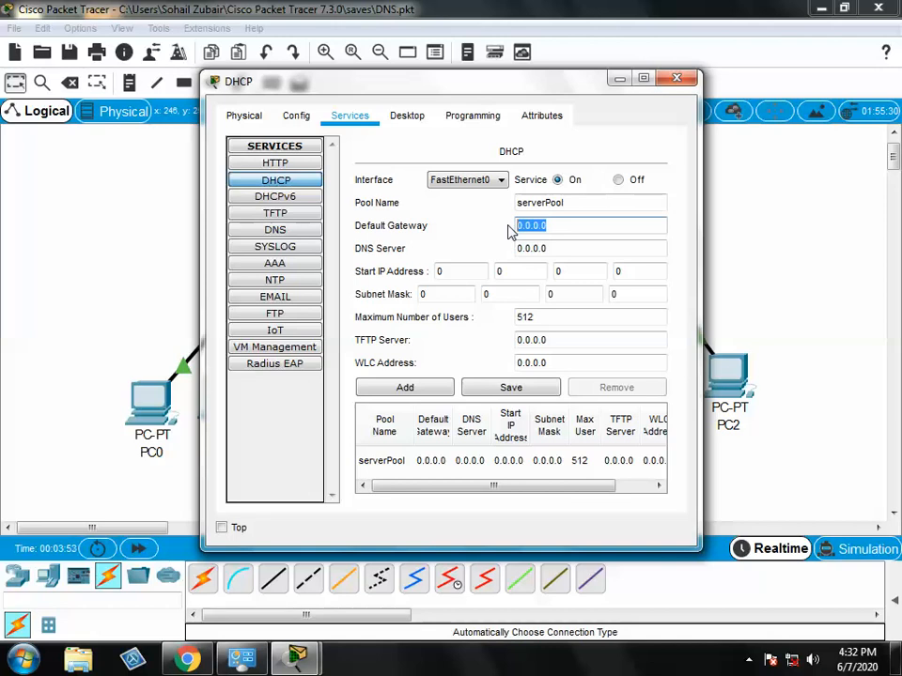
drag(534, 86, 515, 280)
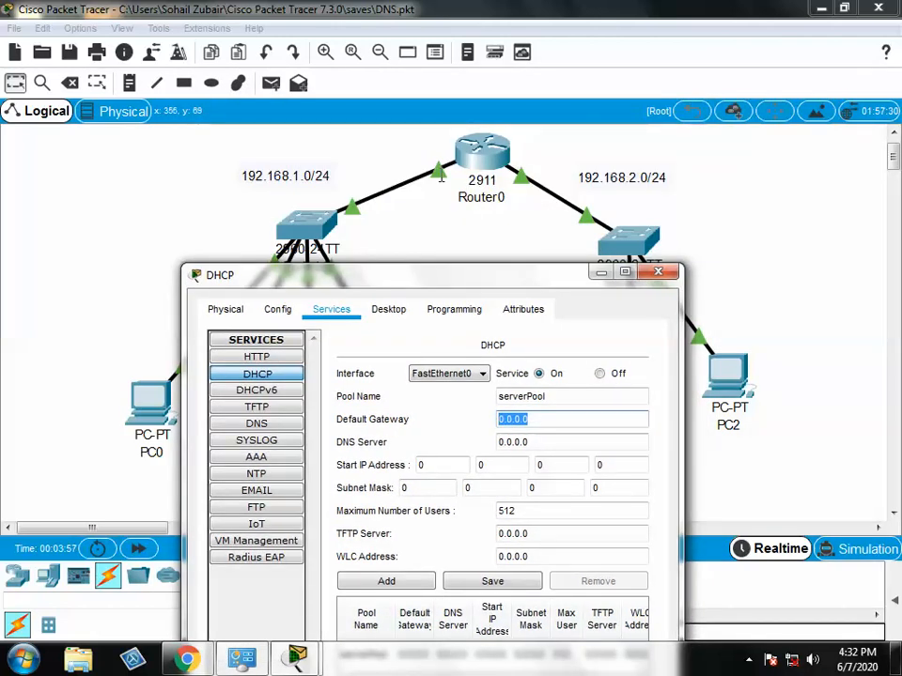
drag(507, 278, 498, 169)
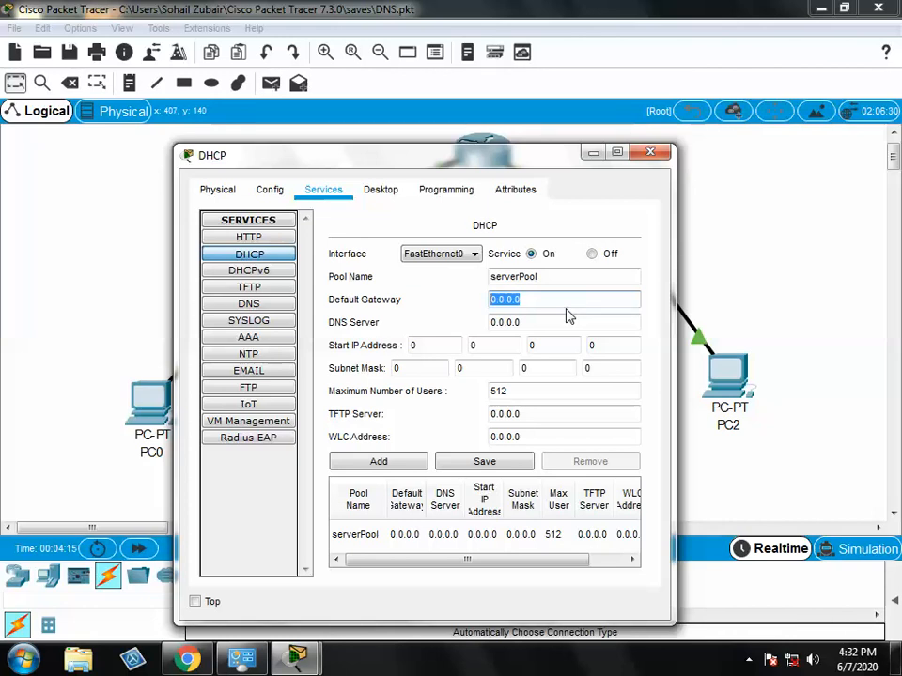
text(192.168.1.254)
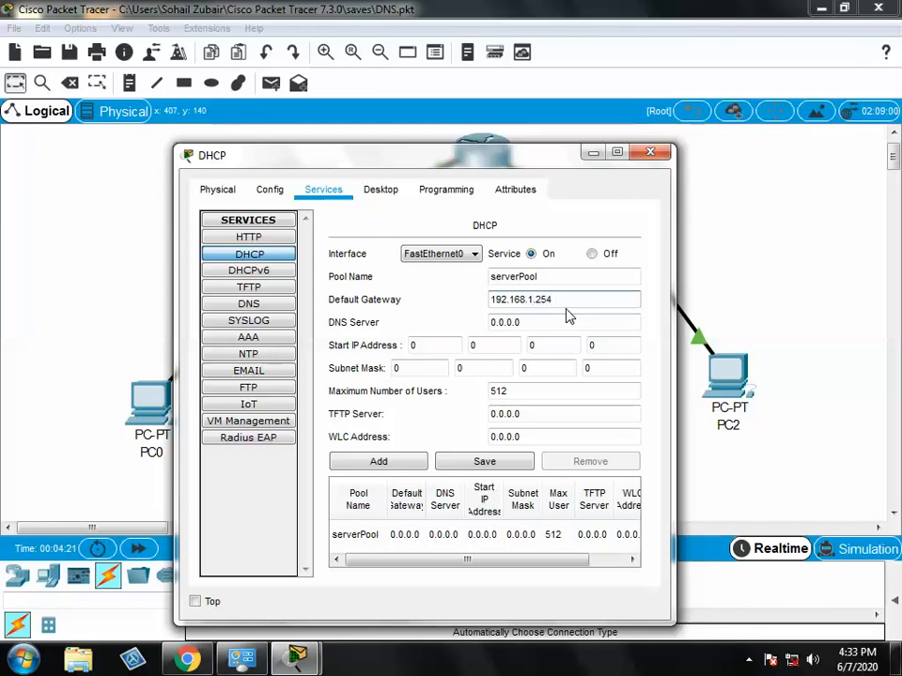
drag(541, 322, 491, 323)
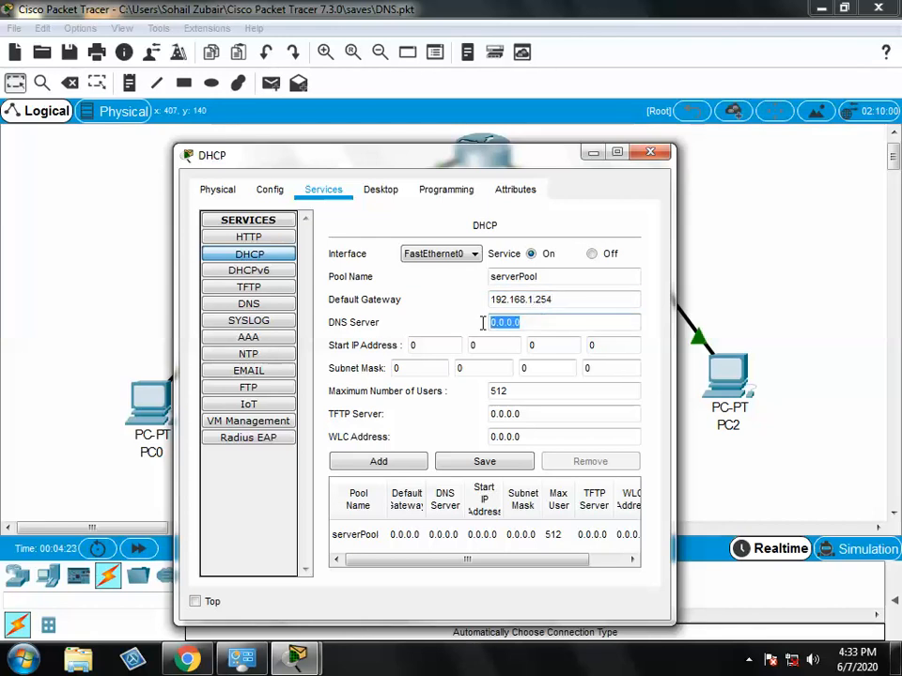
text(192.168)
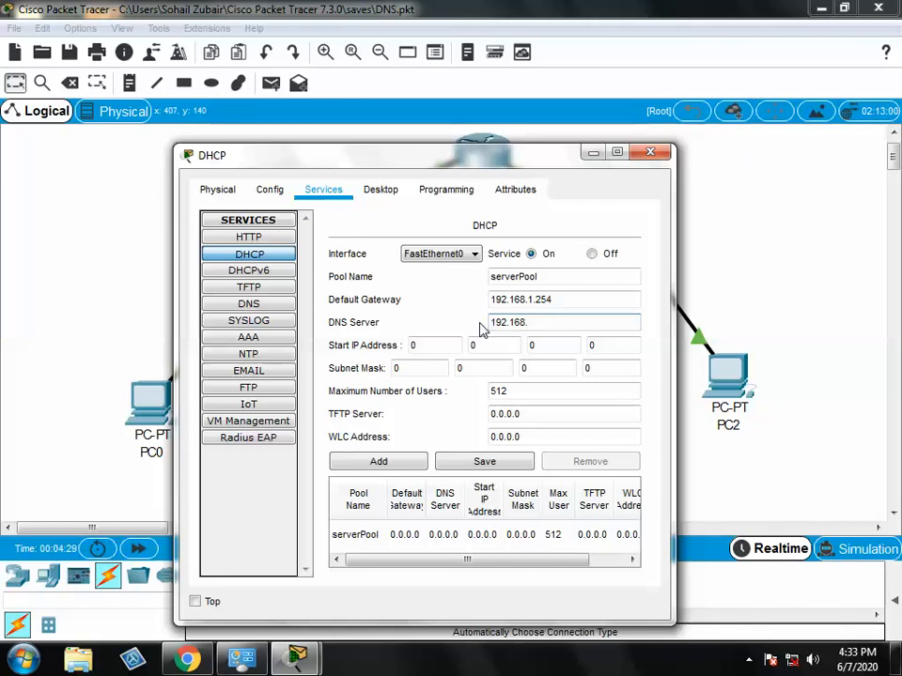
text(.1.252)
Set the start IP address of serverPool to 192.168.1.1.
click(614, 347)
text(1)
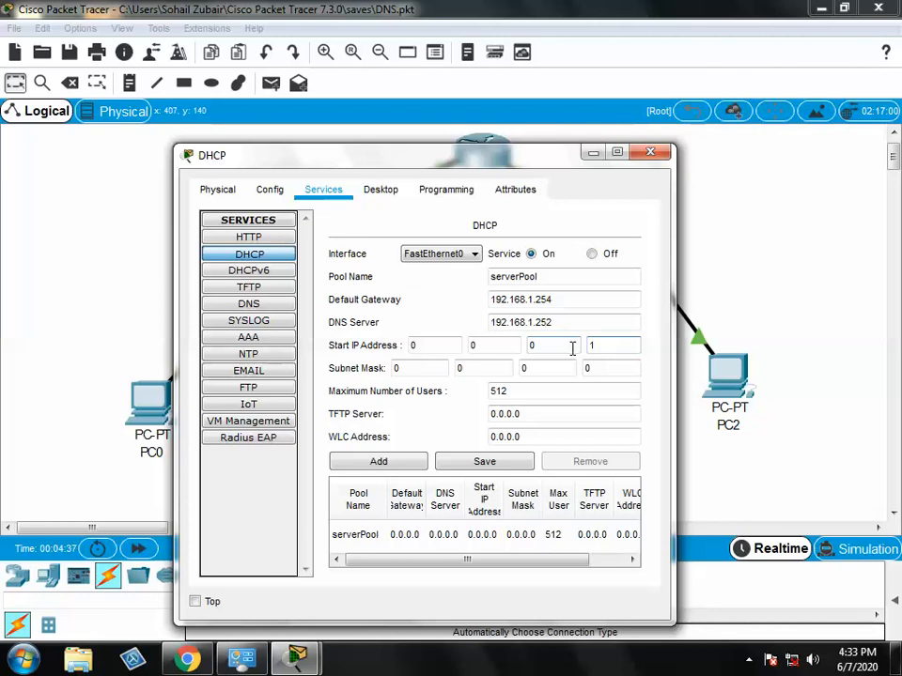
click(422, 346)
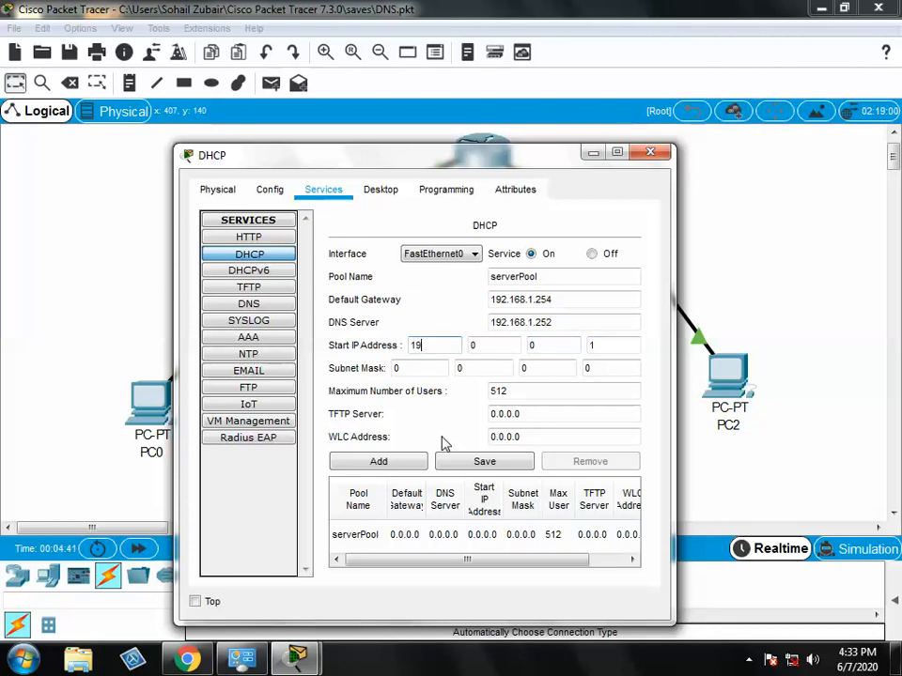
text(192)
key(Tab)
key(Tab)
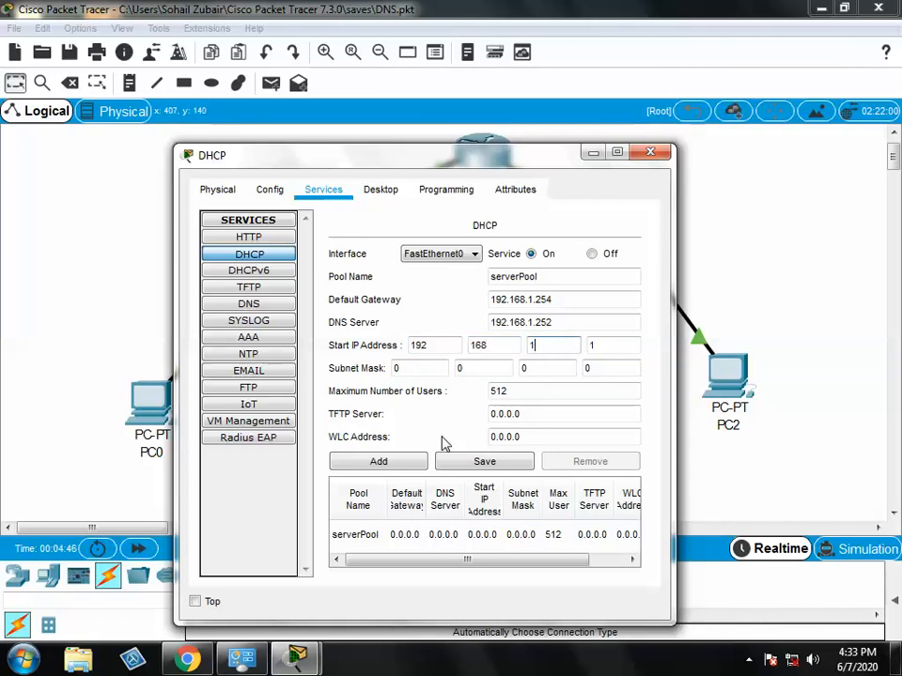
Set the serverPool subnet mask to 255.255.255.0 and save the pool.
click(412, 368)
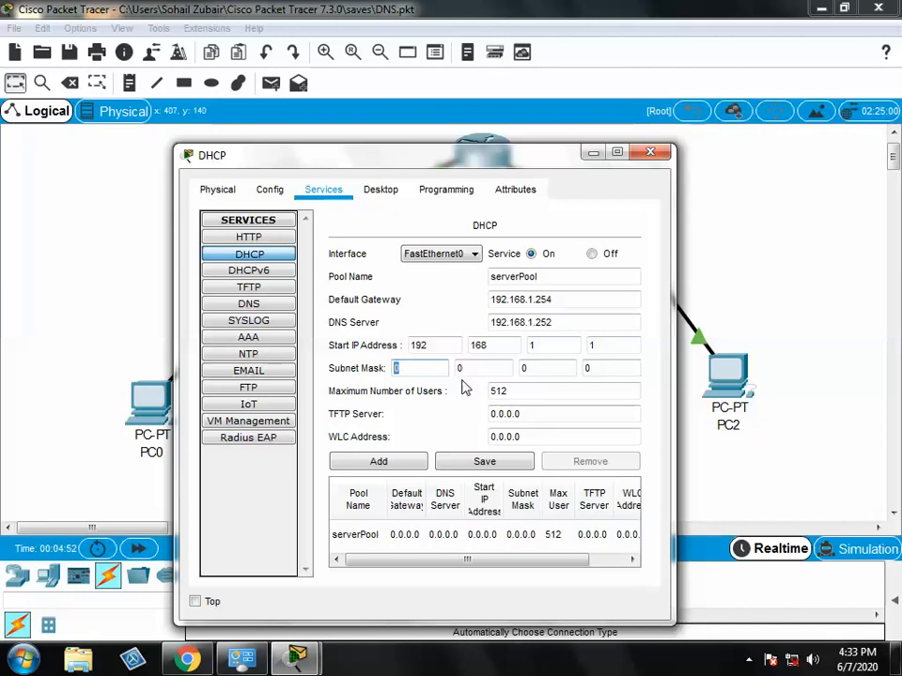
text(255.)
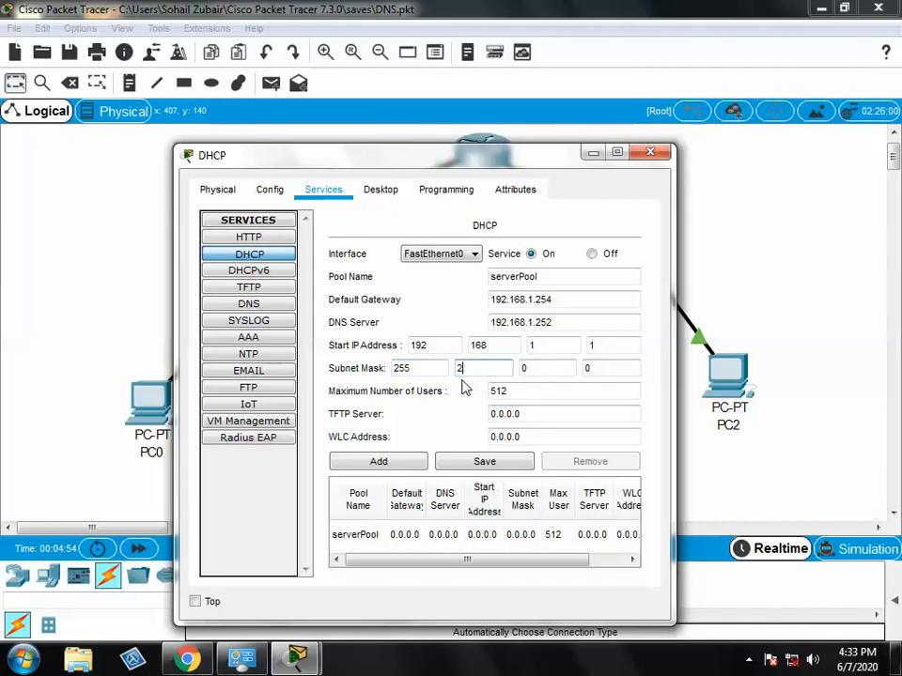
text(255.)
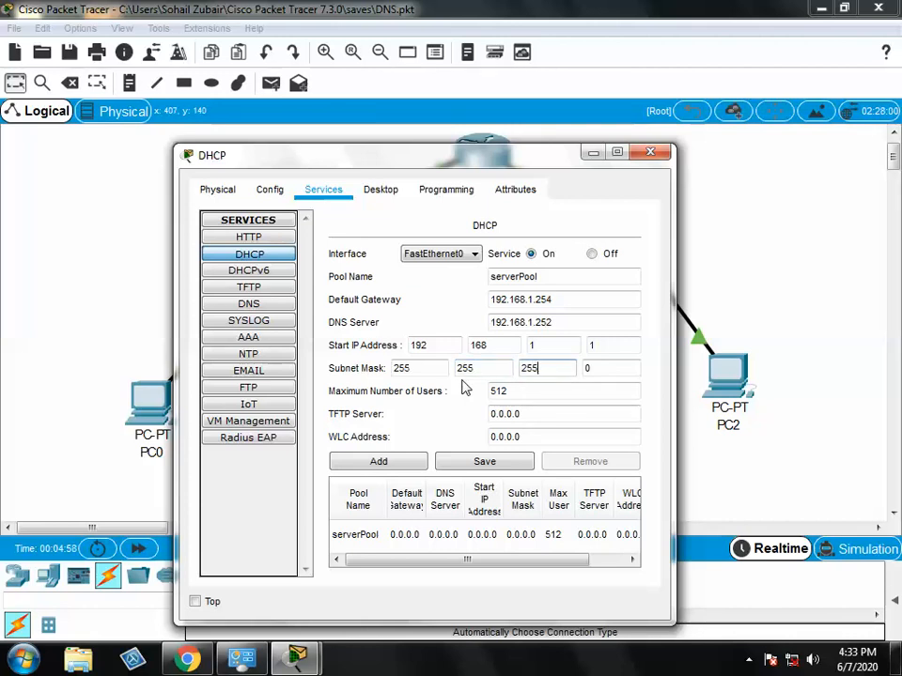
click(484, 461)
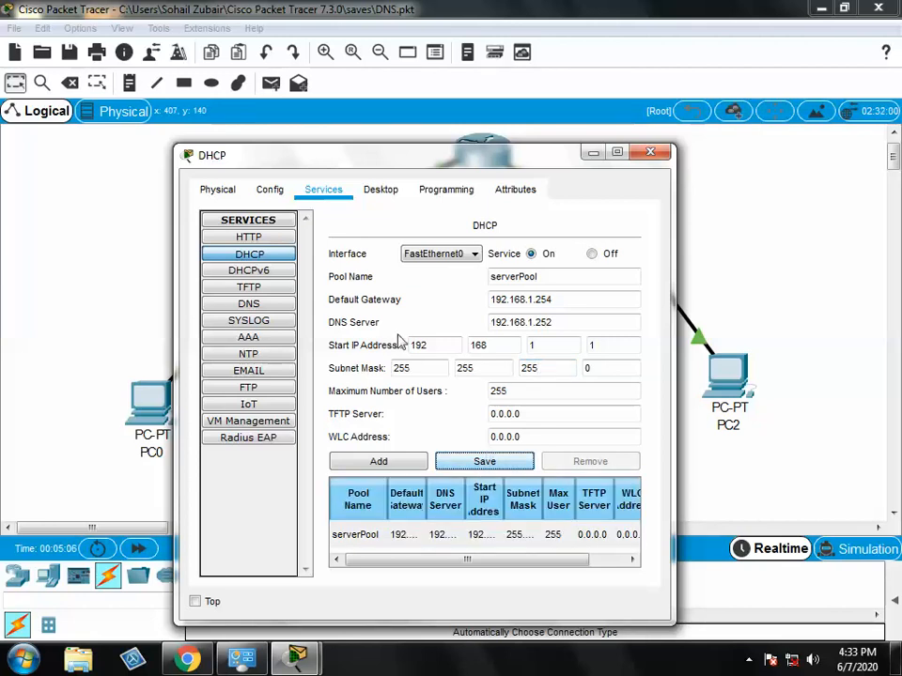
Give the DHCP server the static IP address 192.168.1.253 with subnet mask 255.255.255.0.
click(386, 199)
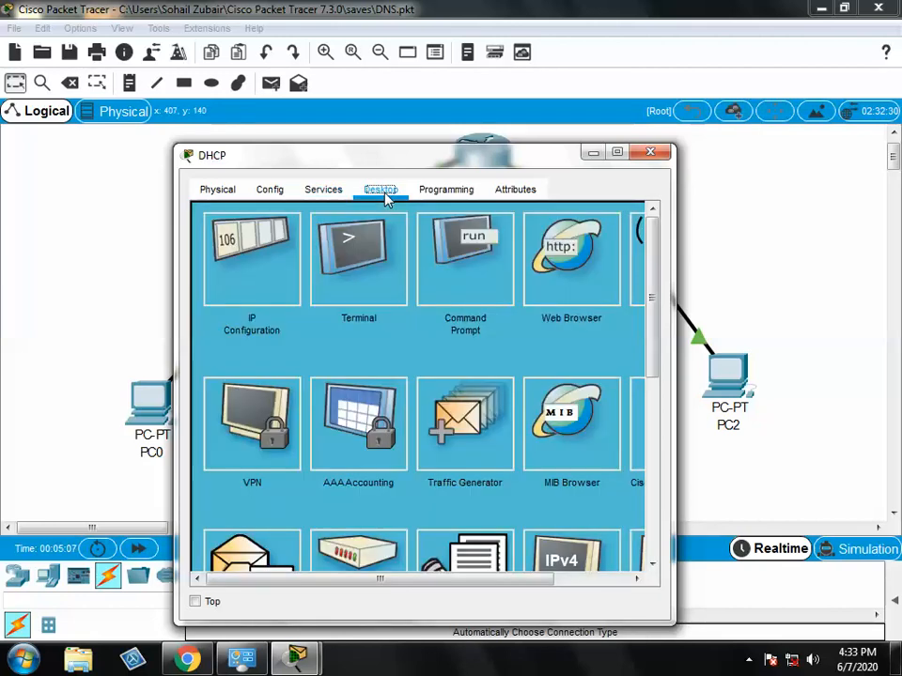
click(281, 268)
click(415, 294)
text(192.)
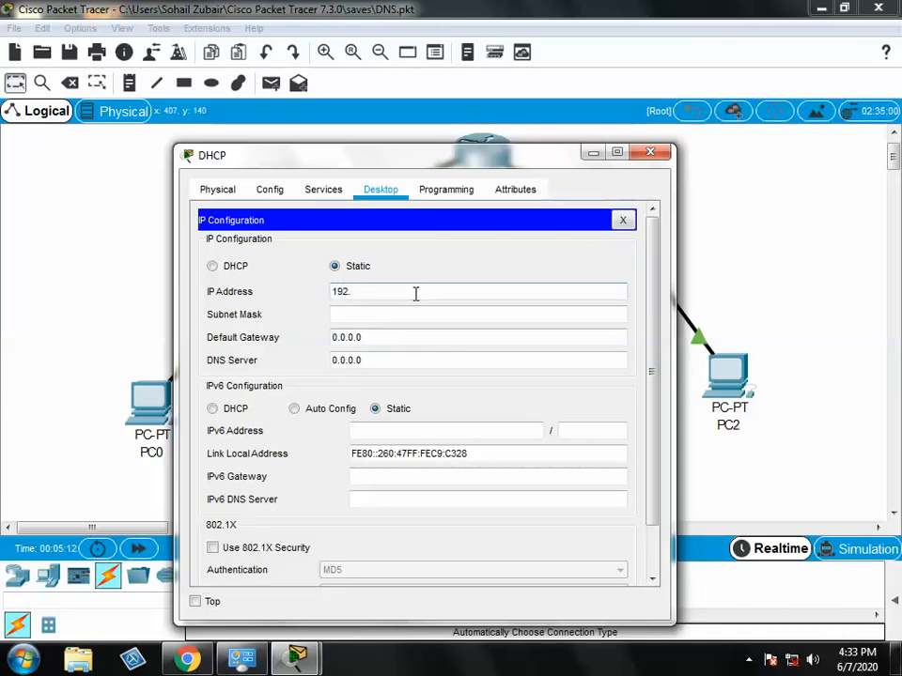
text(168.1.253)
click(404, 314)
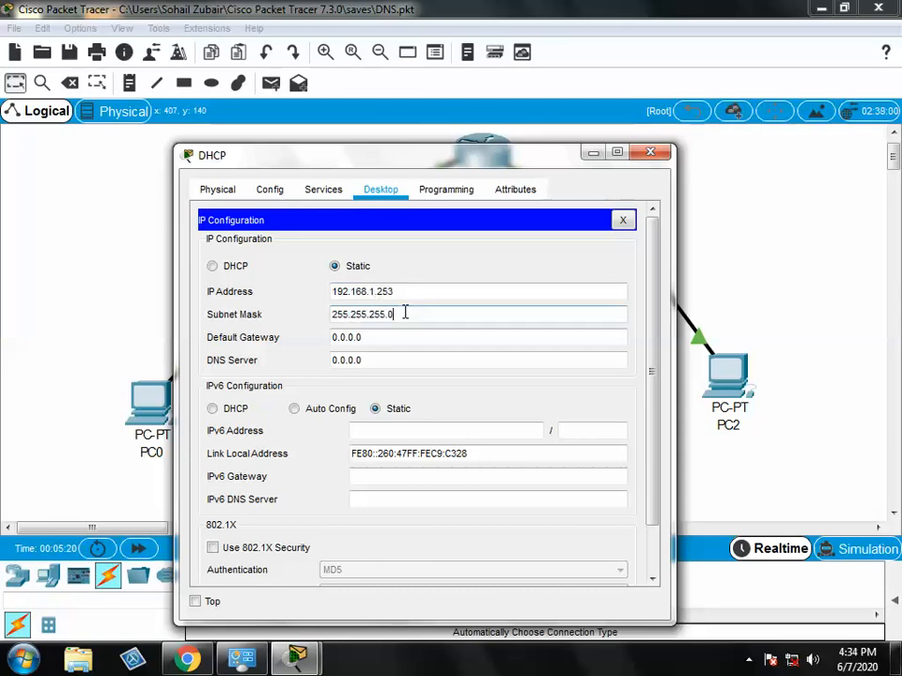
Set the DHCP server's own default gateway to 192.168.1.254, enter its DNS server address, and close its window.
drag(373, 338, 329, 339)
text(192.168)
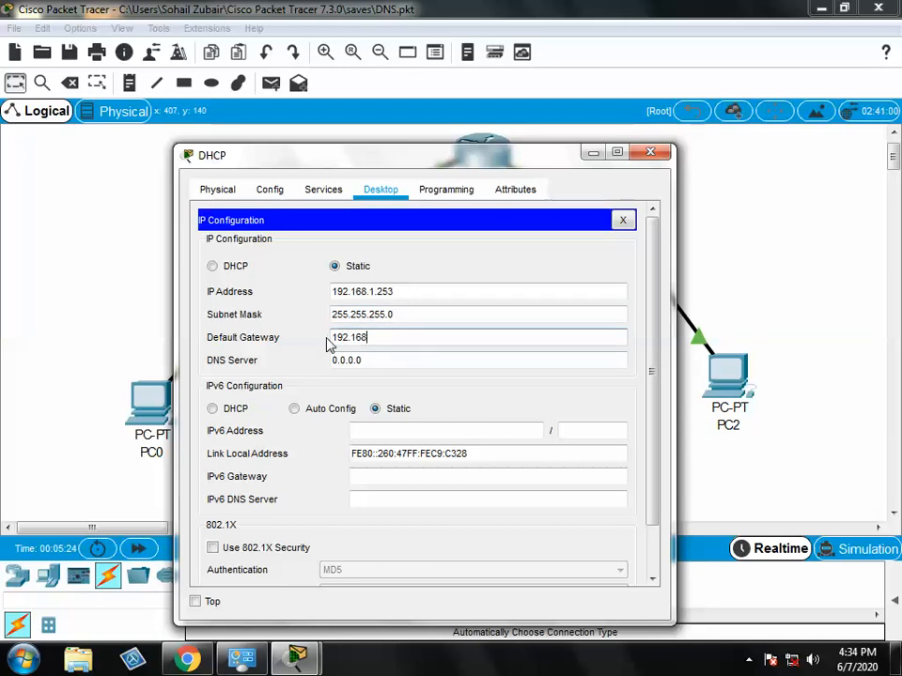
text(.1.254)
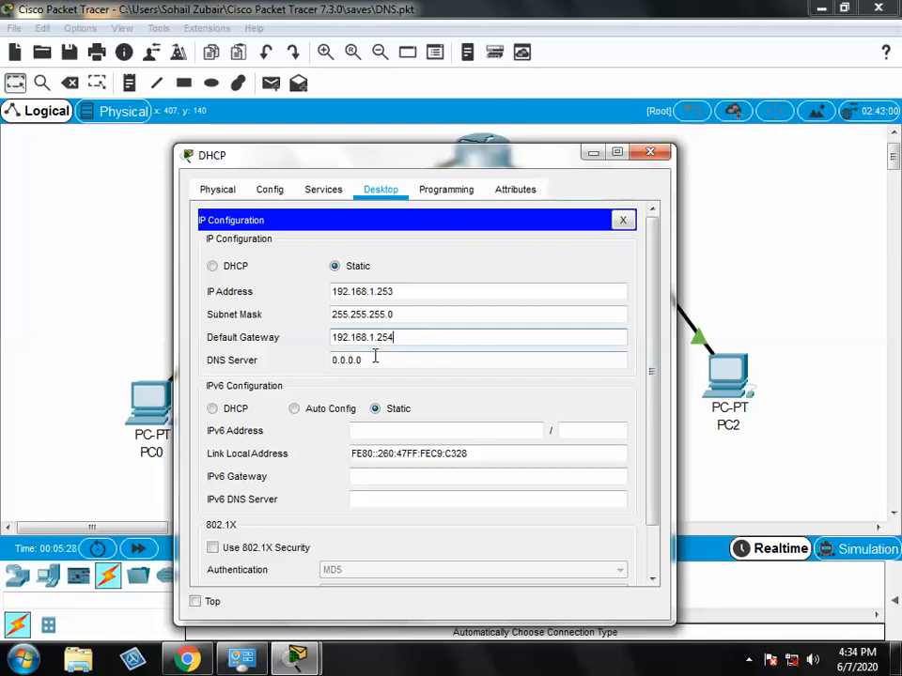
key(Tab)
text(192.168.1)
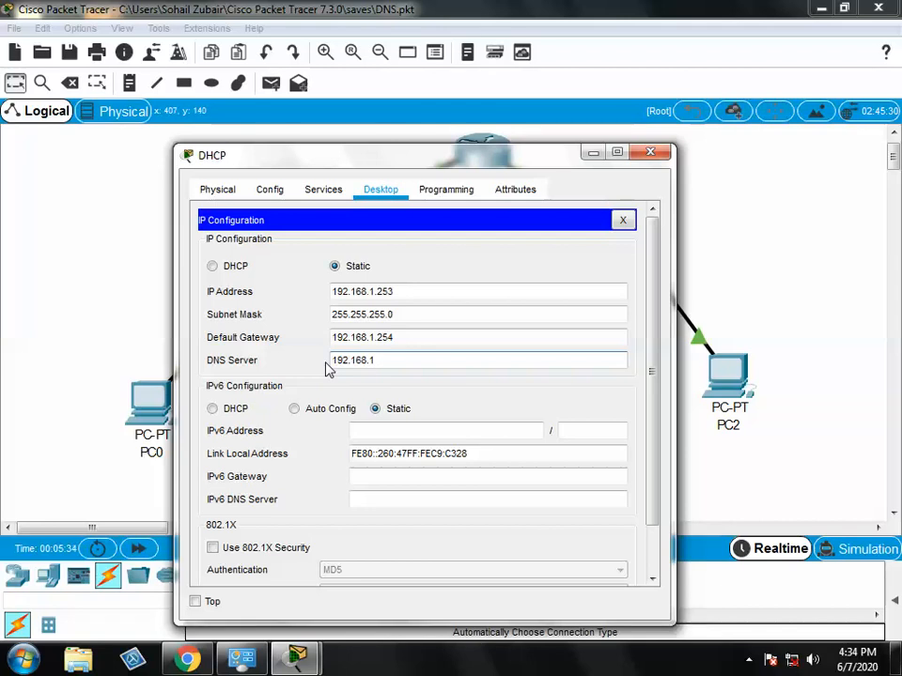
text(.2)
click(621, 220)
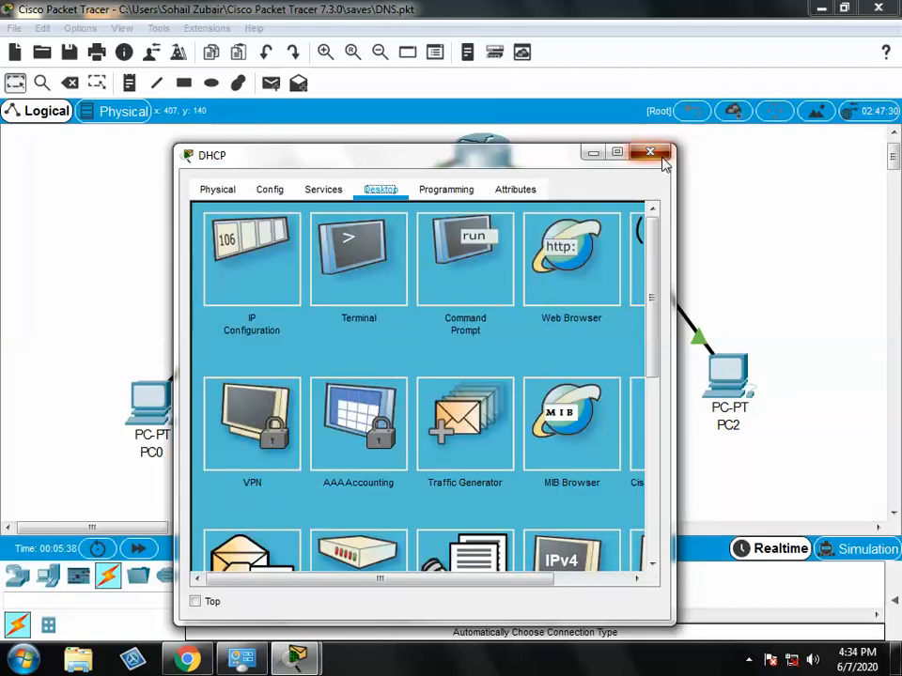
click(649, 152)
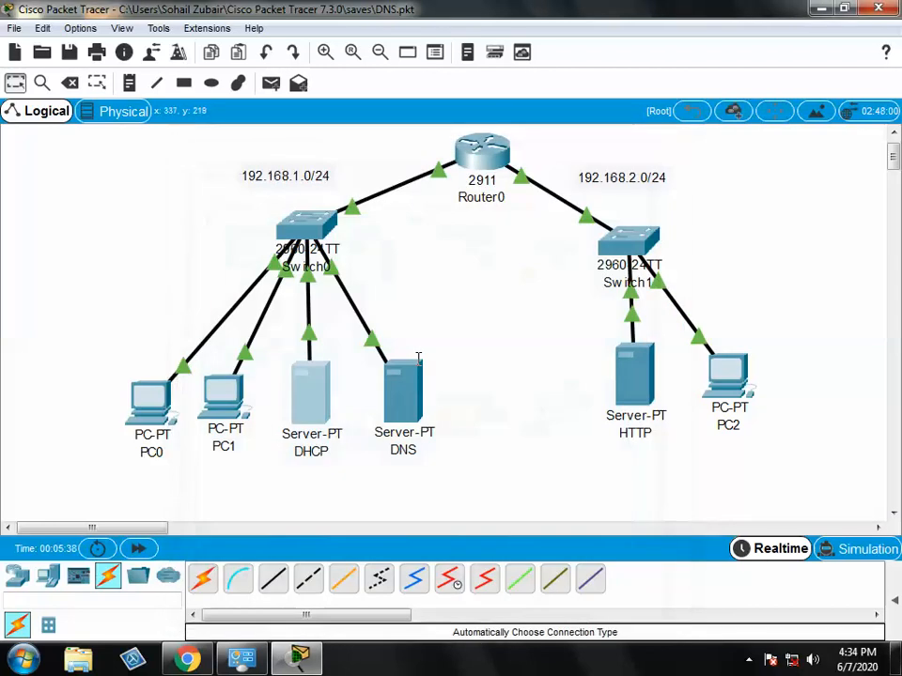
Switch PC0's IPv4 configuration to DHCP so it obtains its address automatically, and close its window.
click(150, 399)
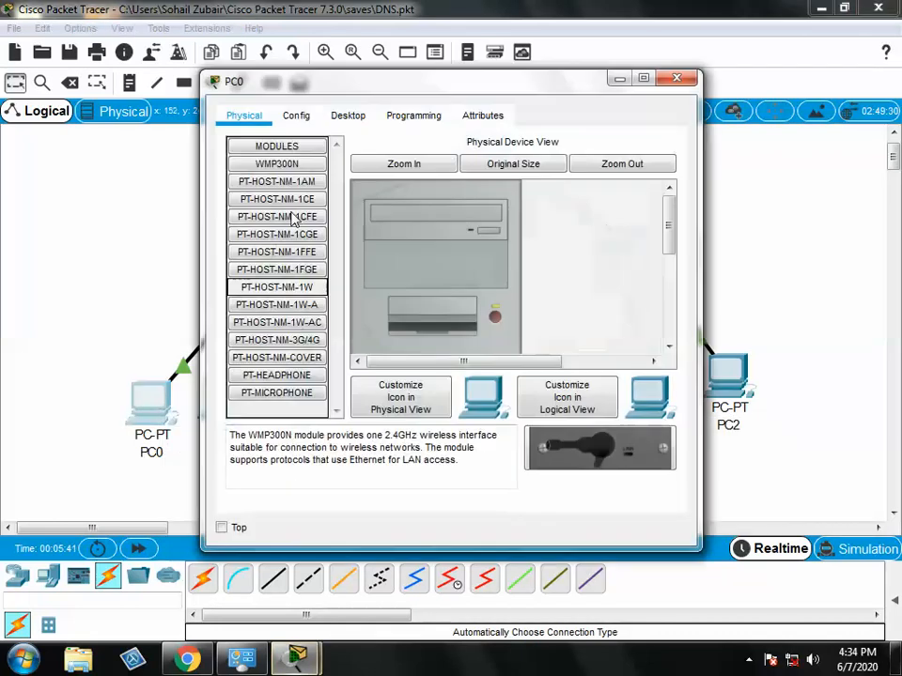
click(348, 115)
click(298, 169)
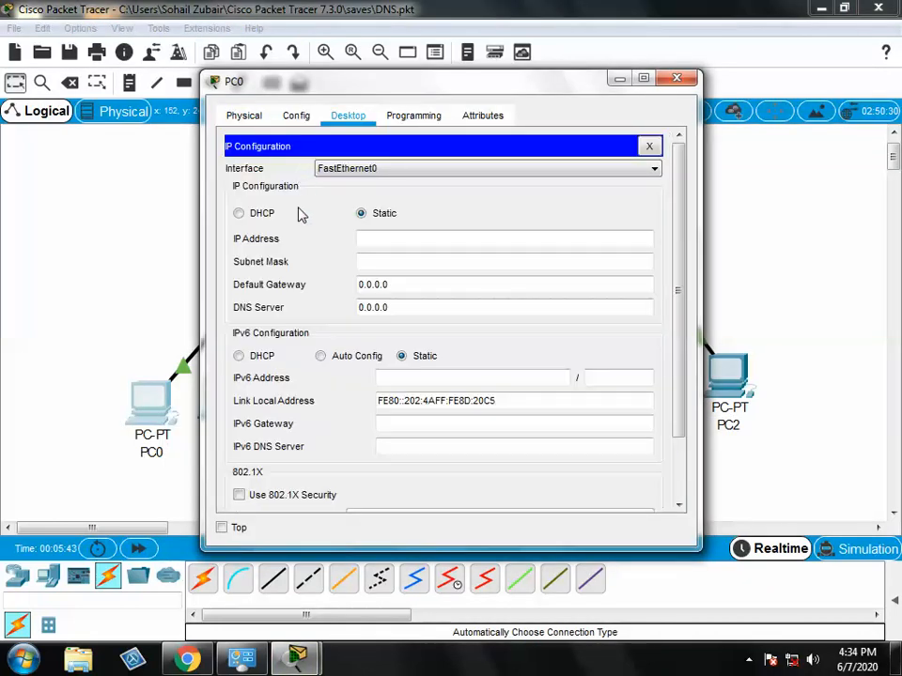
click(238, 213)
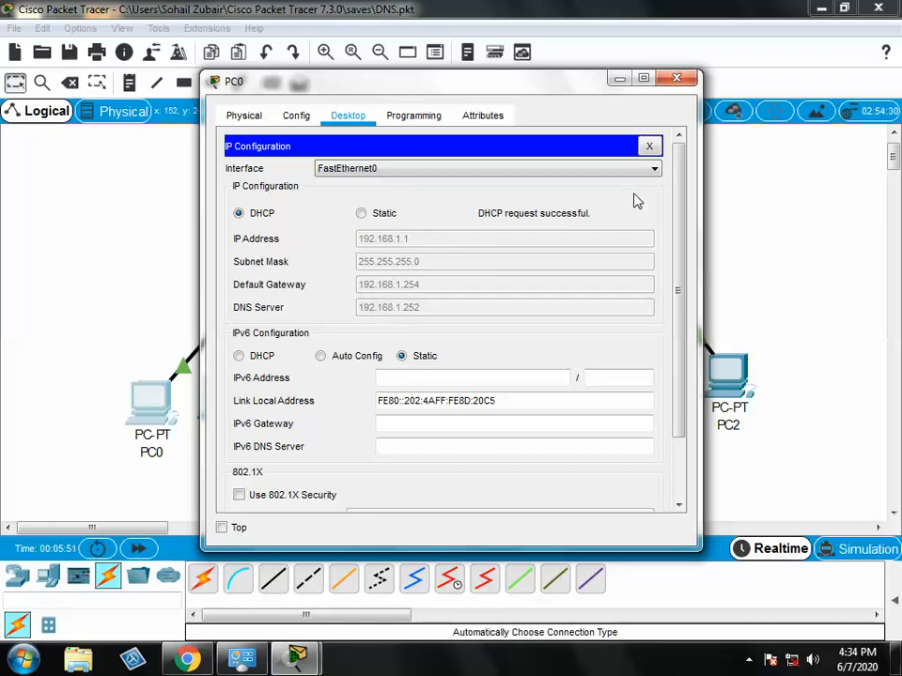
click(677, 78)
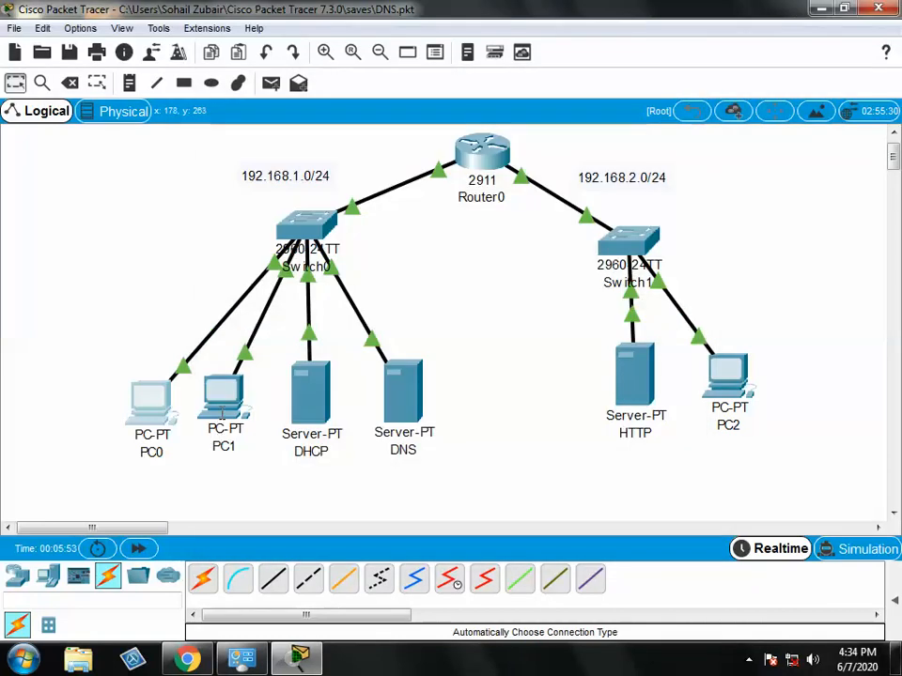
Switch PC1's IPv4 configuration to DHCP so it obtains its address automatically, and close its window.
click(224, 399)
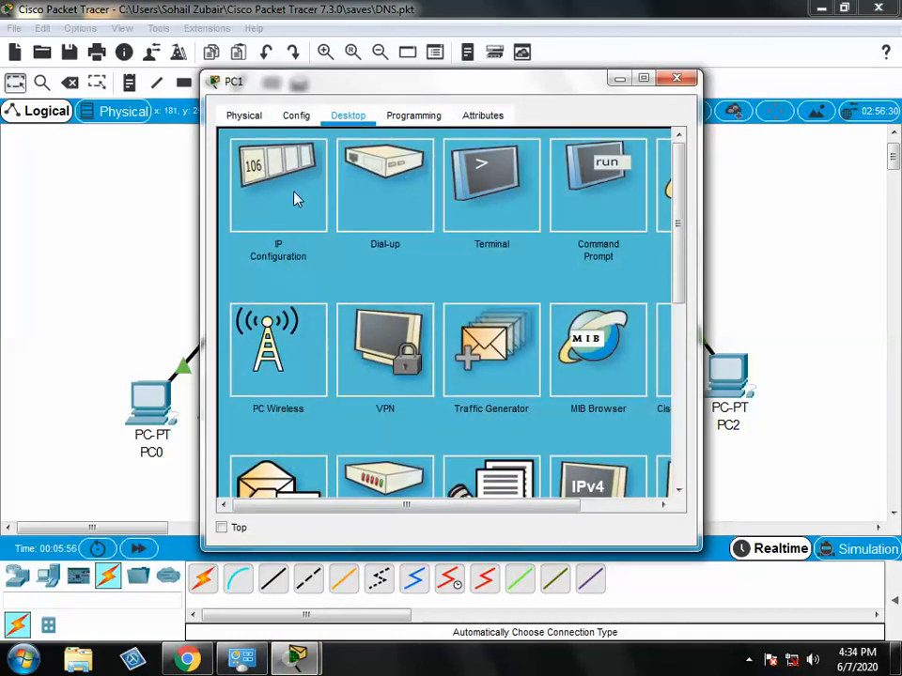
click(294, 197)
click(240, 213)
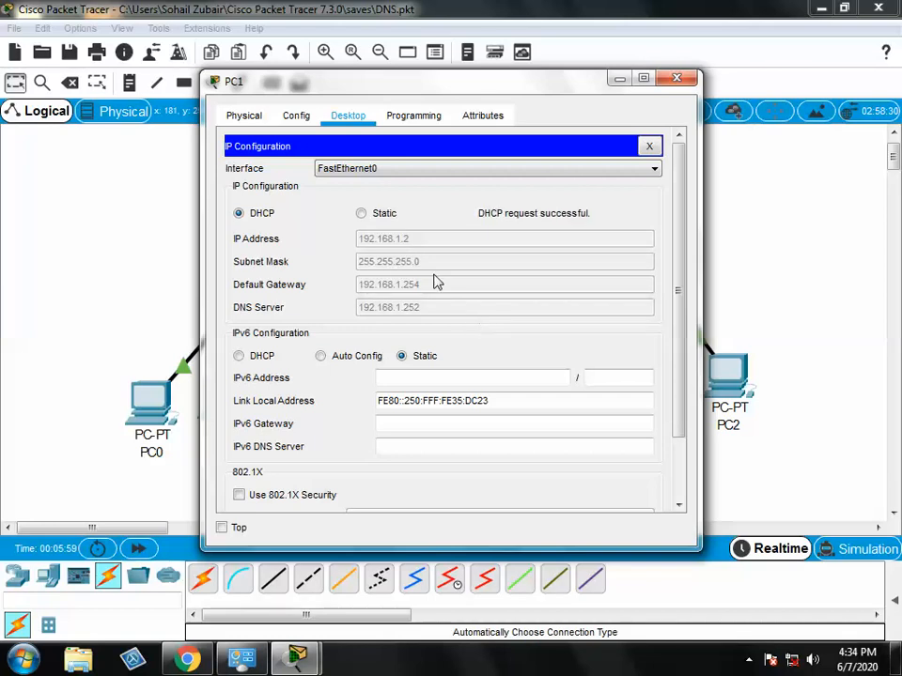
click(677, 78)
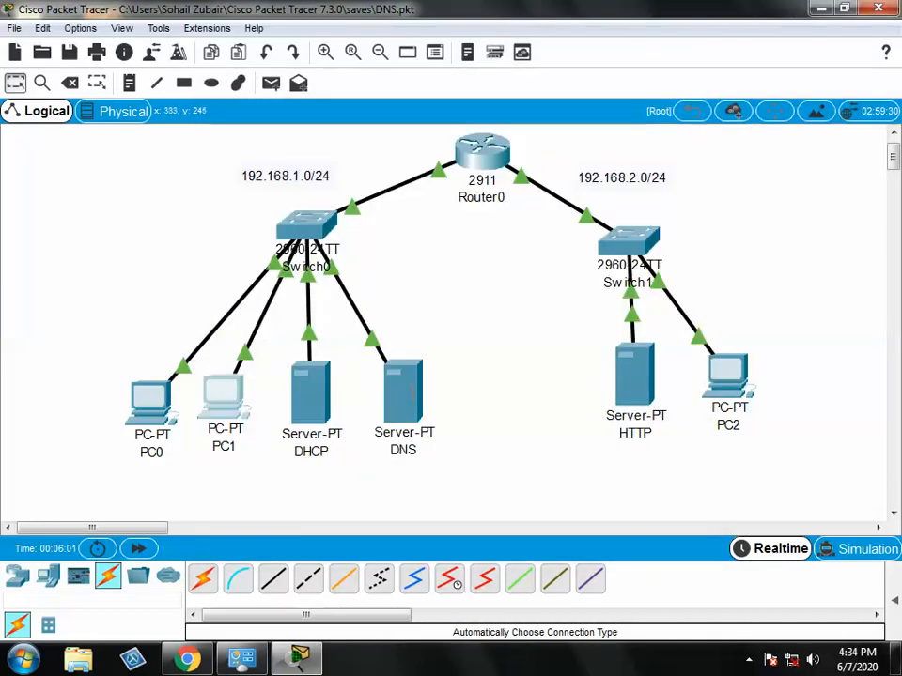
Give the DNS server the static IP address 192.168.1.252 with subnet mask 255.255.255.0.
click(410, 392)
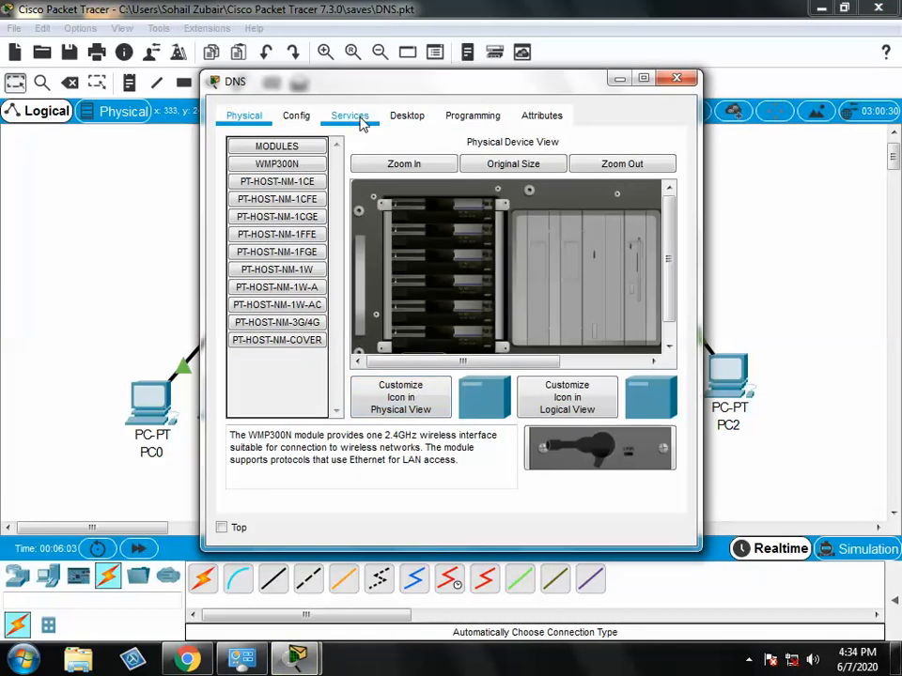
click(297, 117)
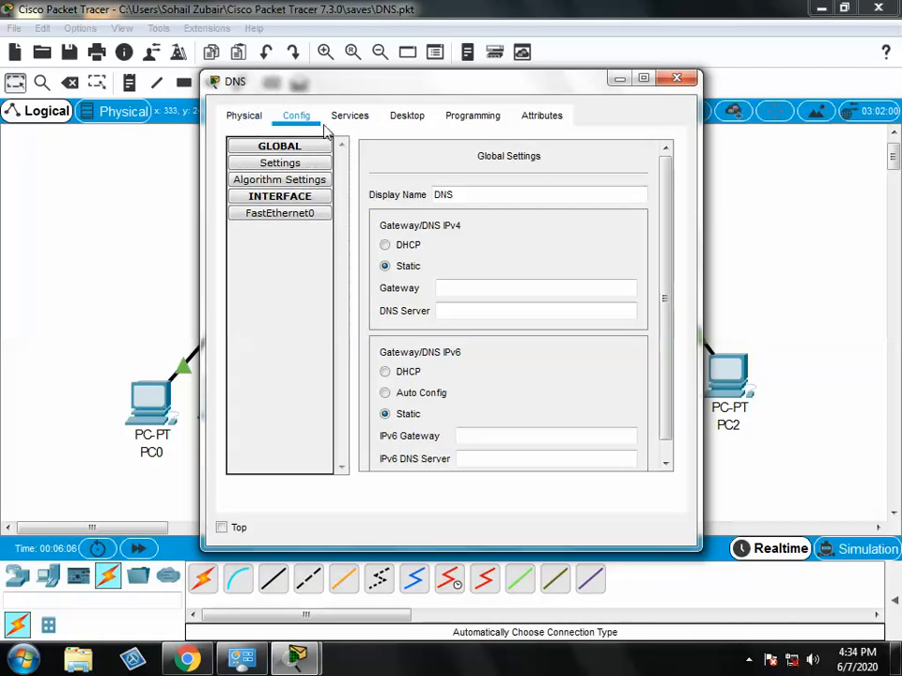
click(407, 118)
click(301, 206)
click(386, 219)
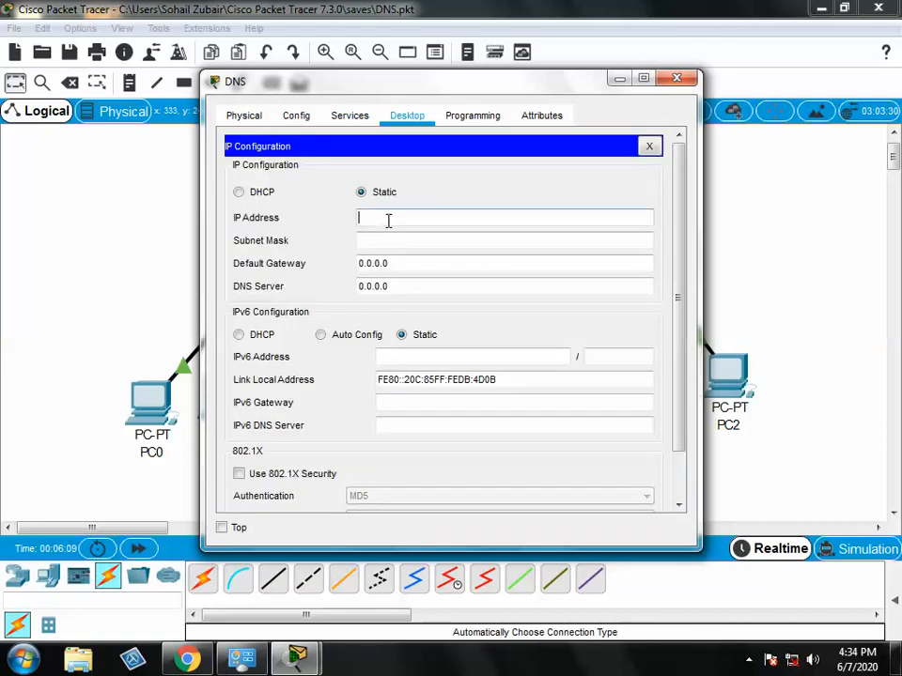
text(192.168.1.25)
key(Tab)
Set the DNS server's default gateway to 192.168.1.254 and its DNS server address to 192.168.1.252, and close its window.
key(Tab)
text(1)
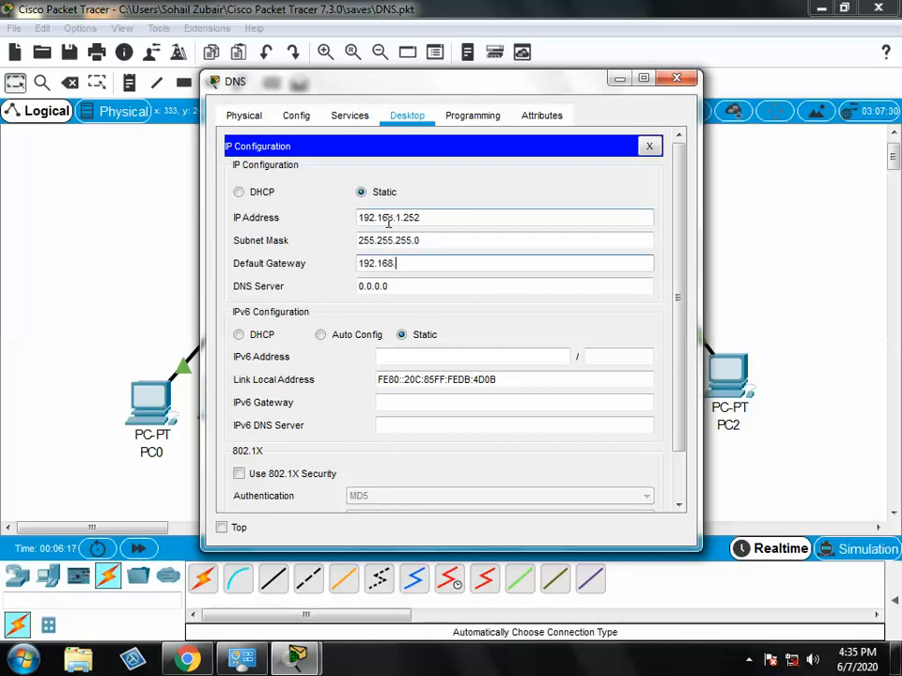
text(92.168.1.254)
key(Tab)
text(19)
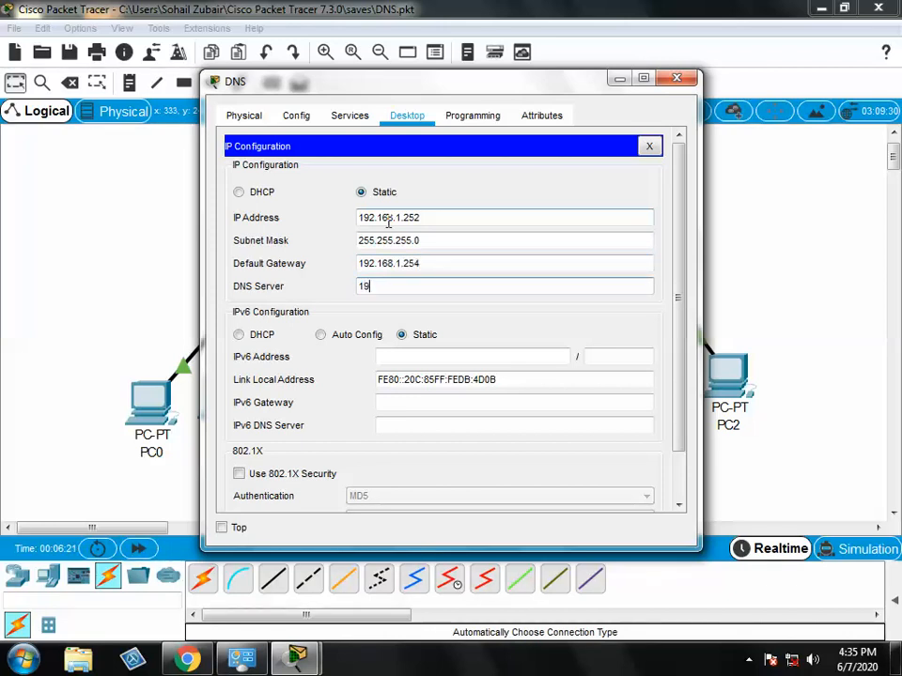
text(2.168.1.252)
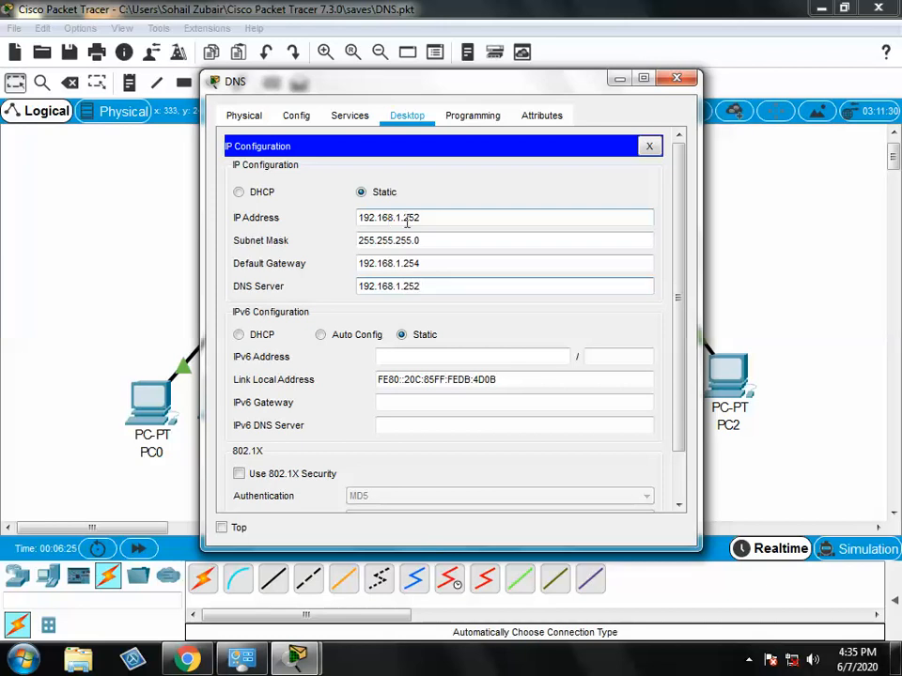
click(648, 145)
click(676, 78)
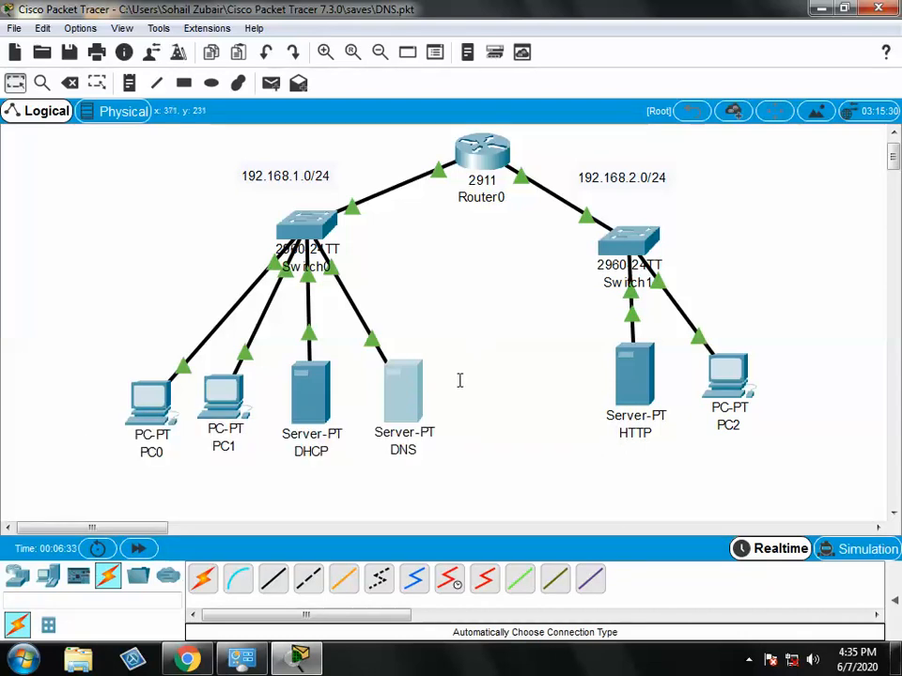
click(225, 399)
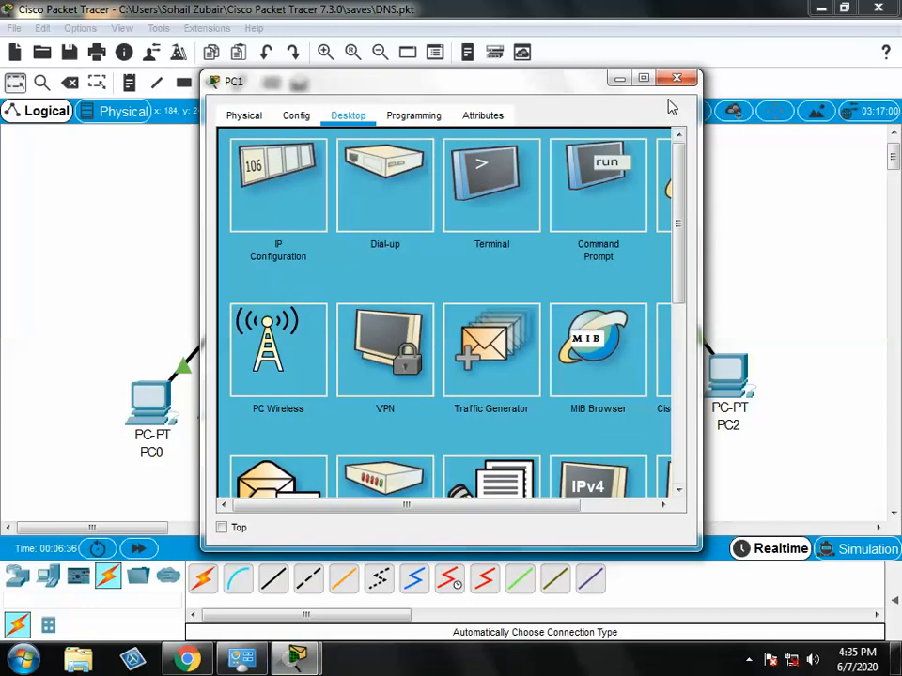
click(642, 82)
click(772, 138)
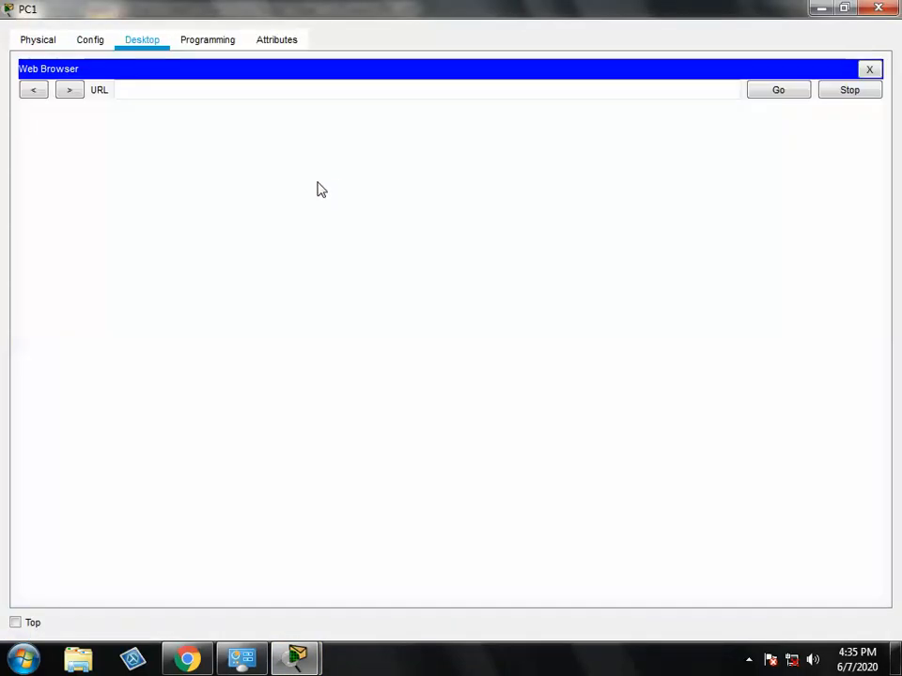
click(258, 90)
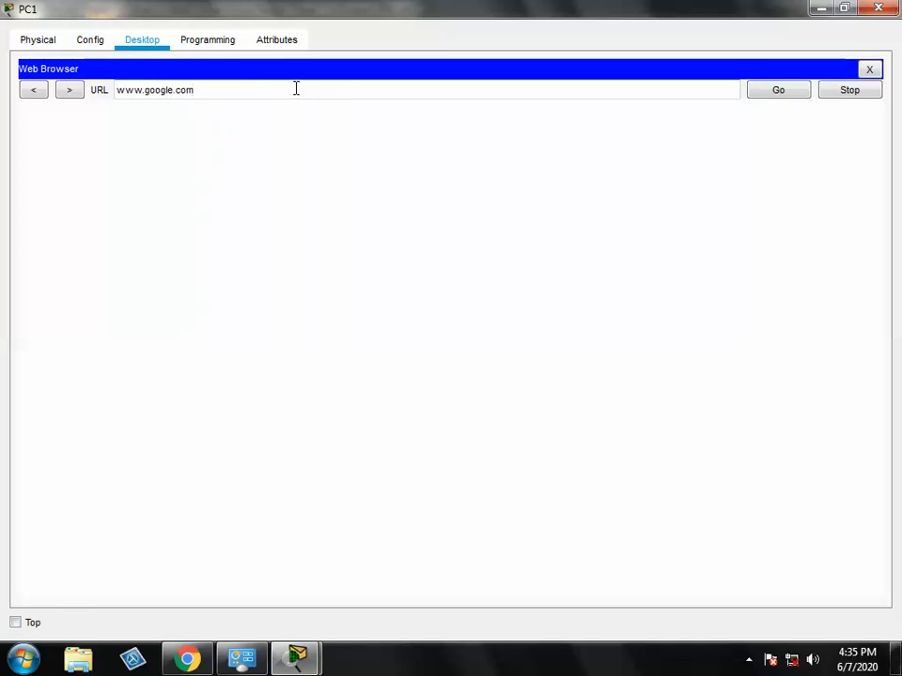
click(796, 94)
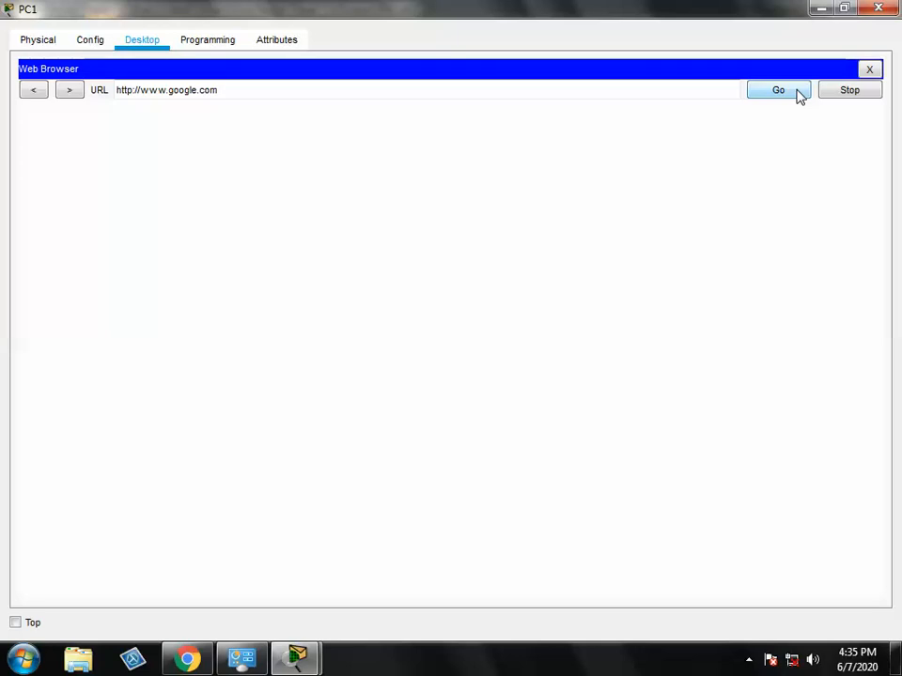
click(878, 8)
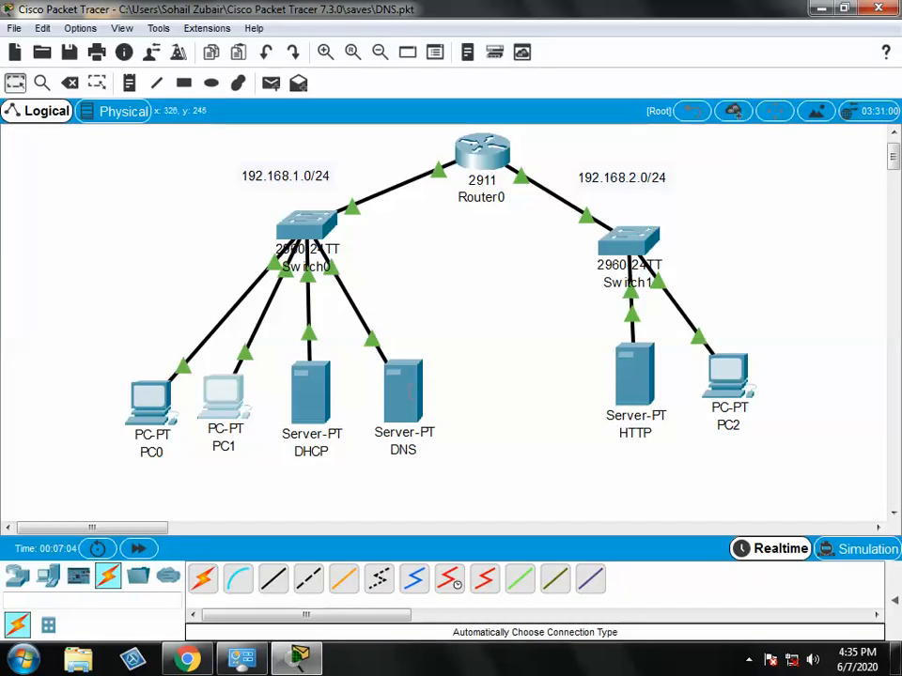
Give the HTTP server the static IP address 192.168.2.1 with subnet mask 255.255.255.0.
mouse_move(403, 385)
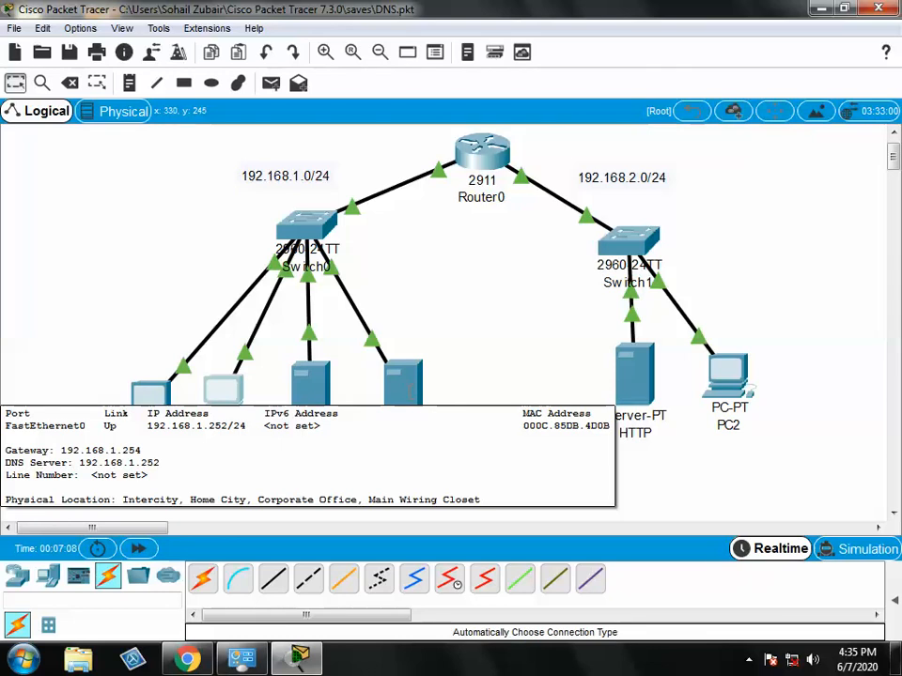
click(634, 375)
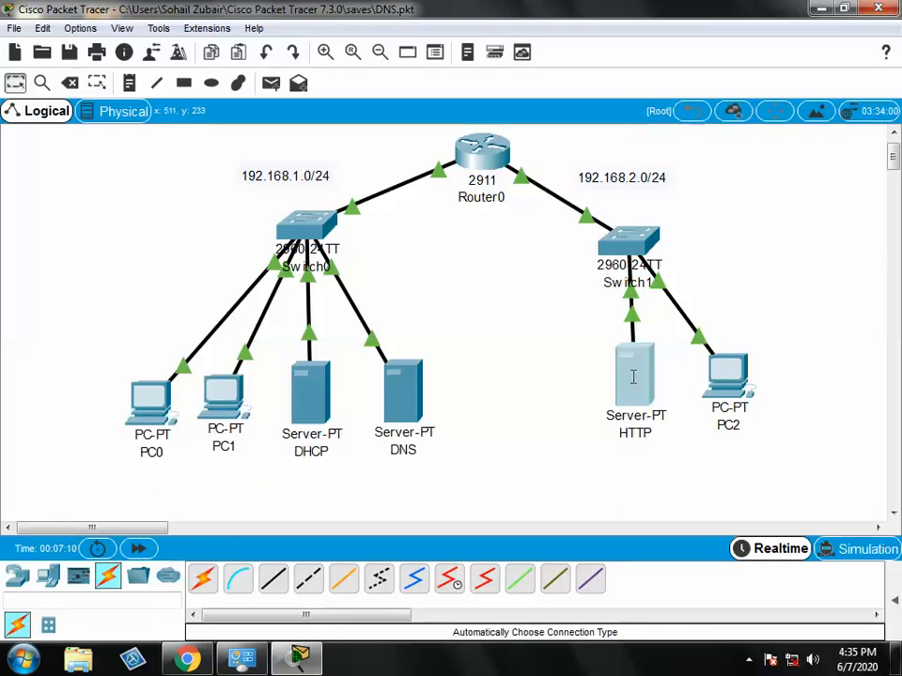
click(407, 115)
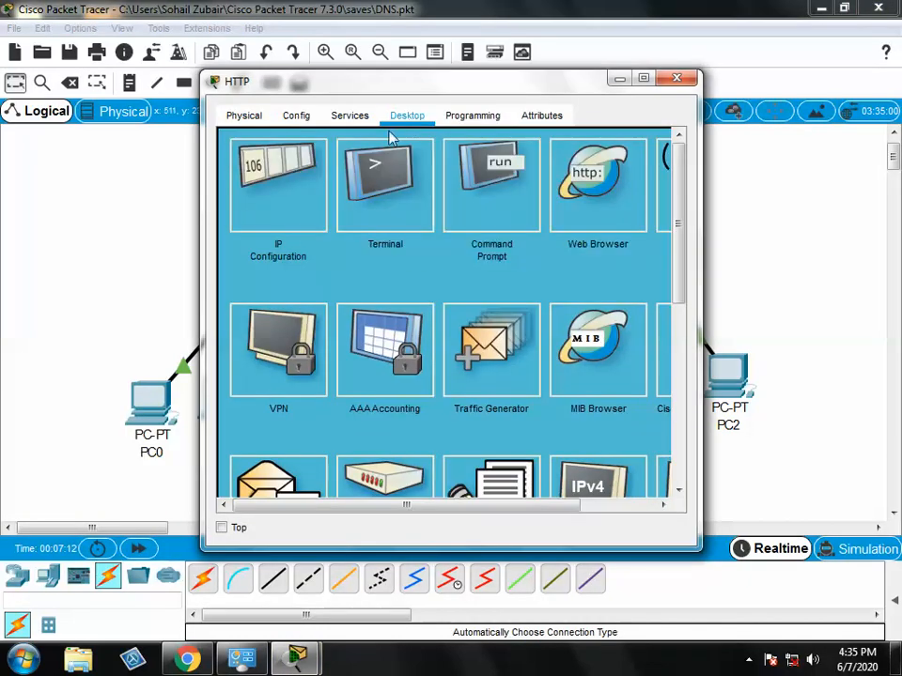
click(292, 213)
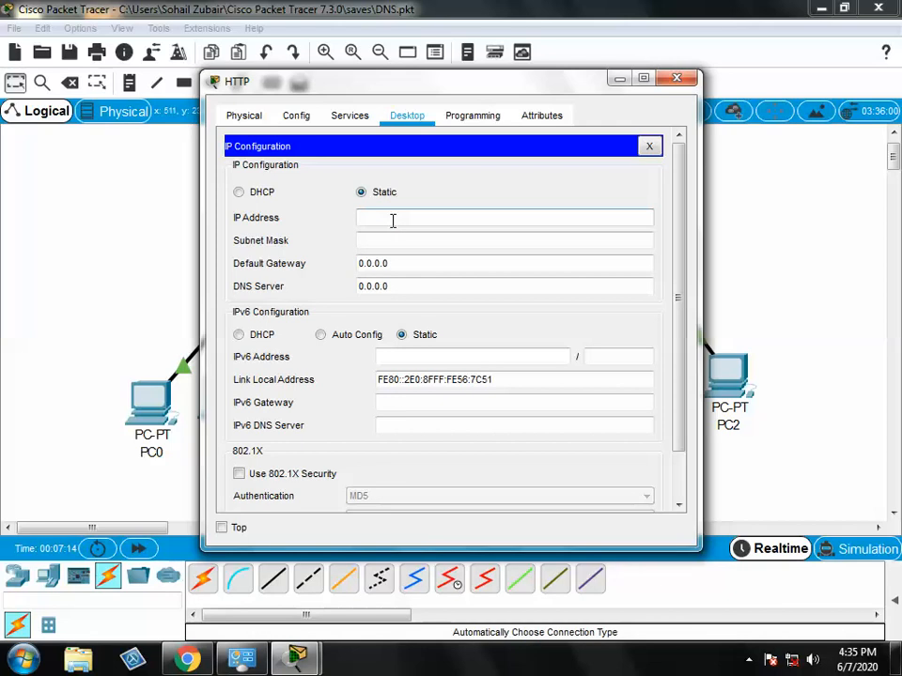
text(192.168.1.)
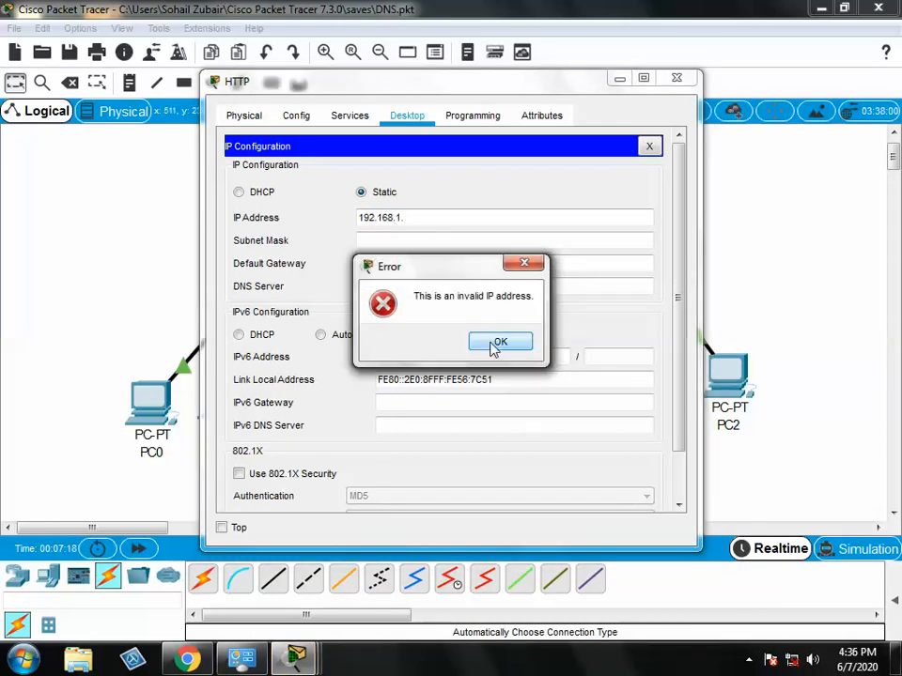
click(494, 347)
click(499, 346)
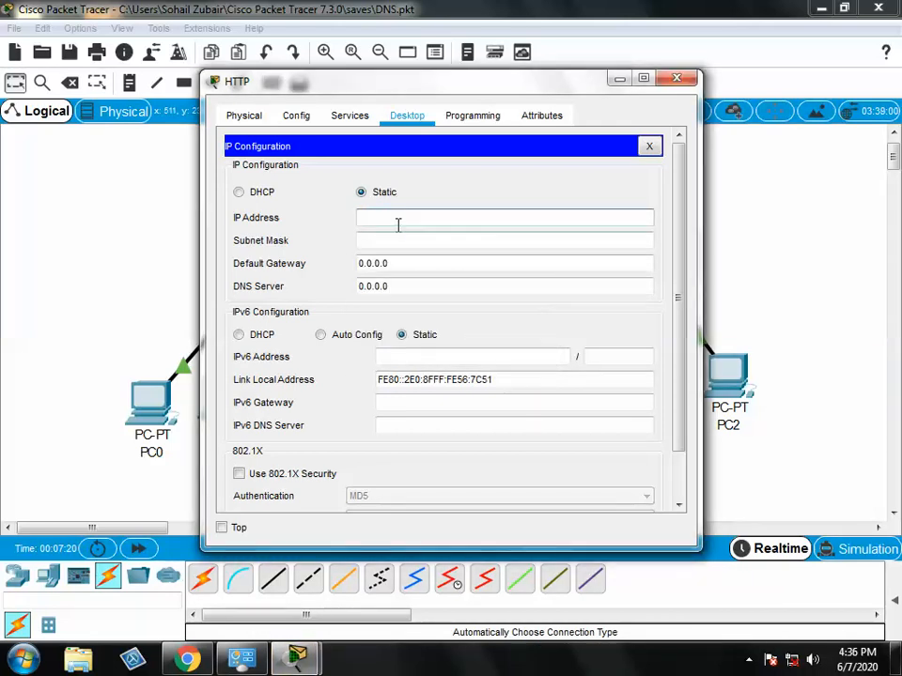
text(192.168.2.1)
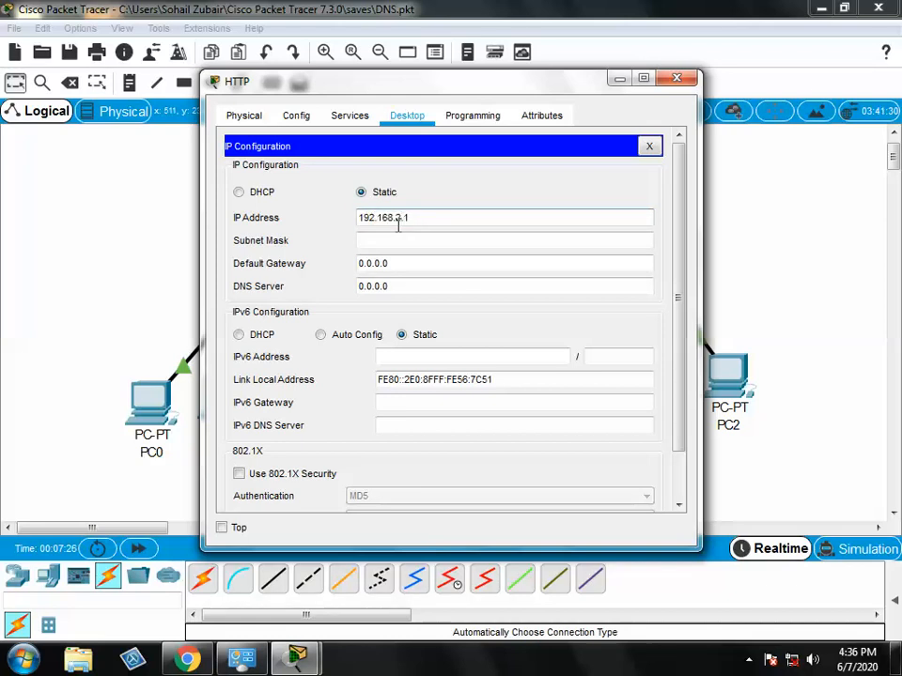
key(Tab)
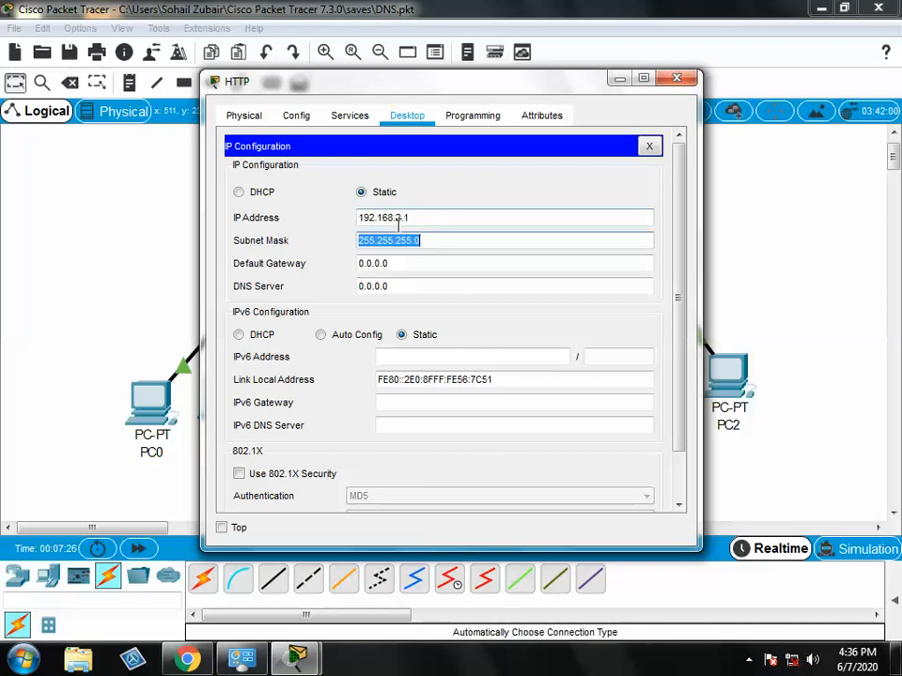
Set the HTTP server's default gateway to 192.168.2.254 and close its window.
key(Tab)
text(19)
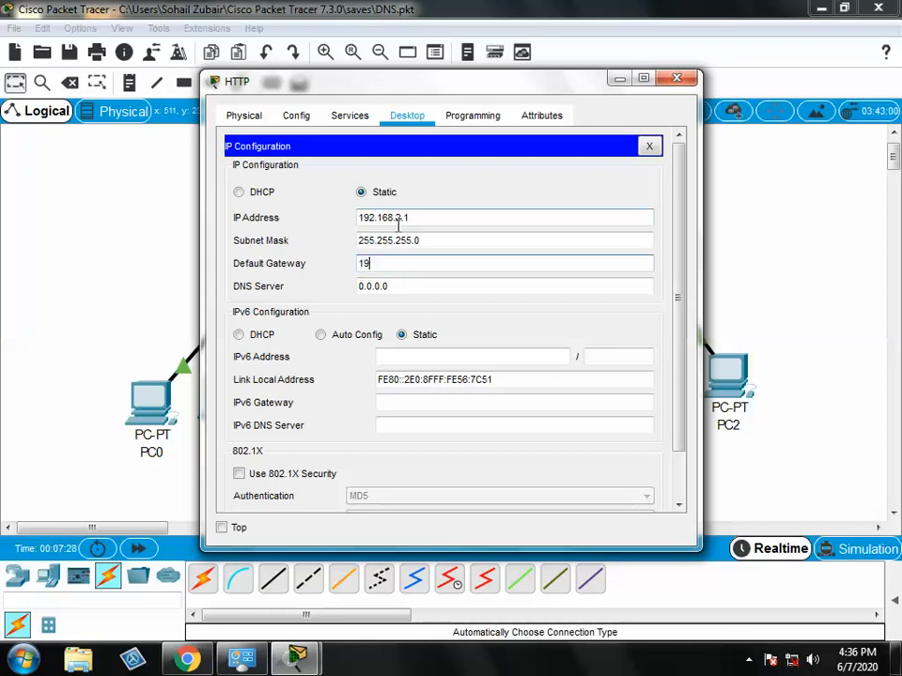
text(2.168.2.254)
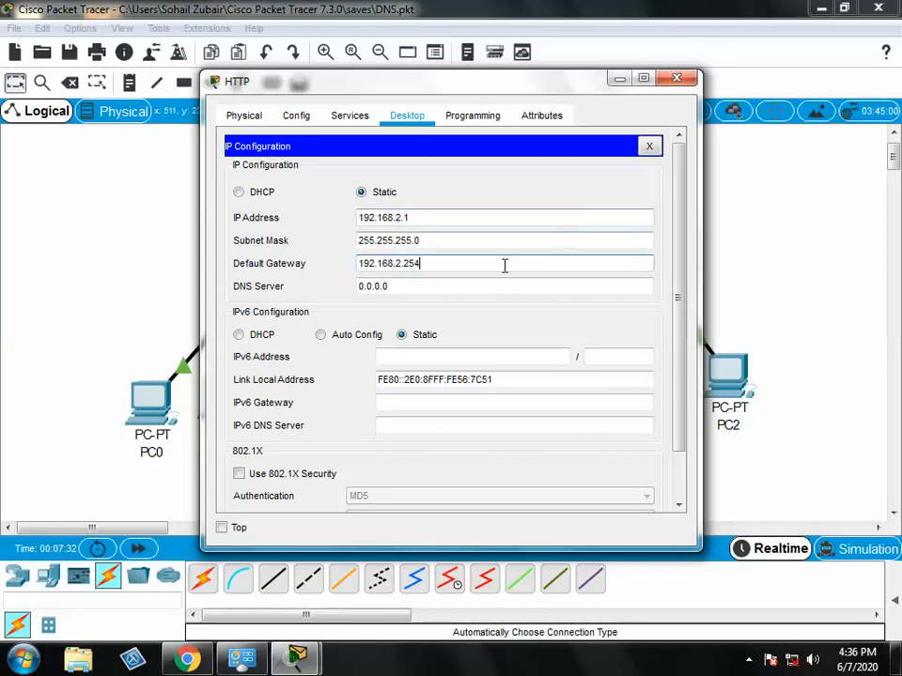
click(650, 148)
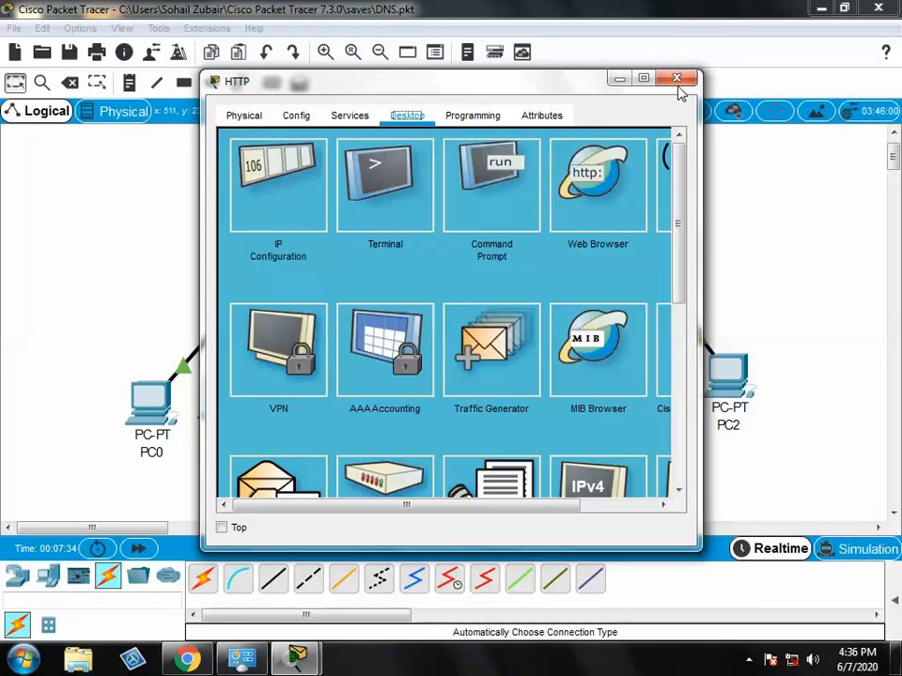
click(676, 78)
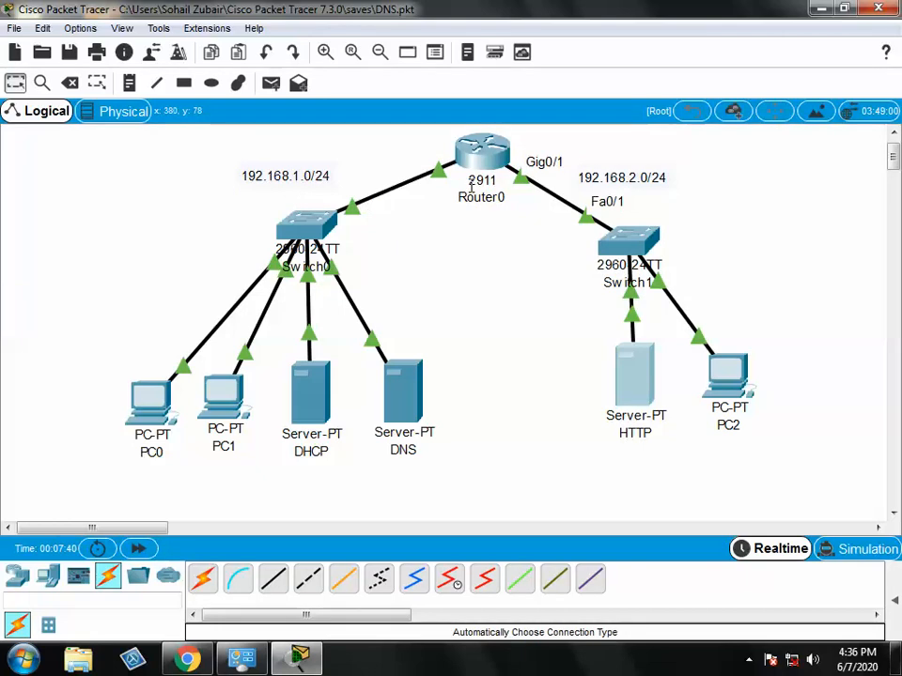
Give PC2 the static IP address 192.168.2.2 with subnet mask 255.255.255.0.
mouse_move(489, 156)
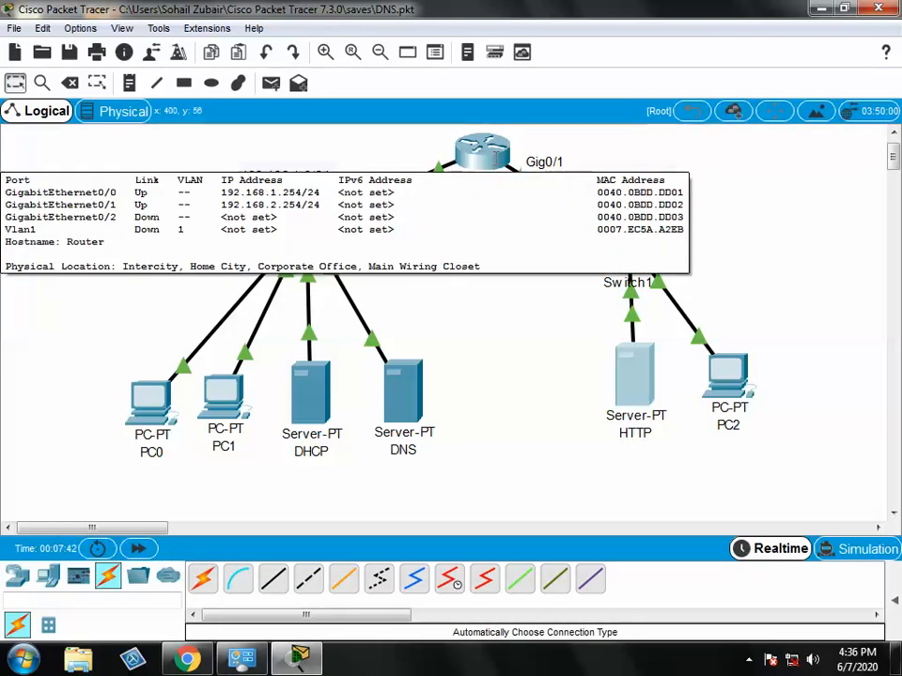
click(728, 381)
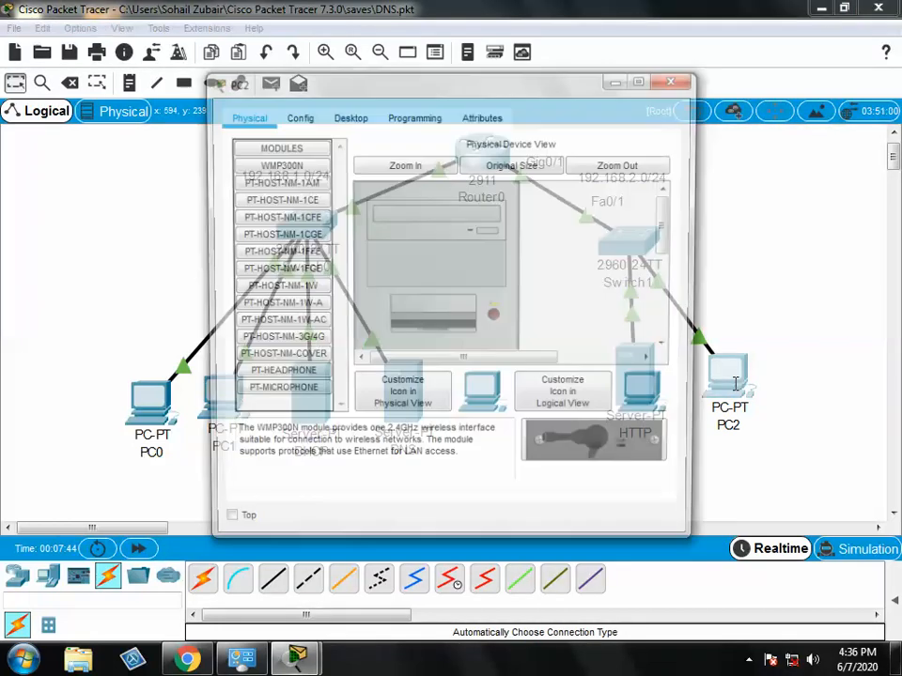
click(353, 120)
click(276, 183)
click(407, 240)
text(19)
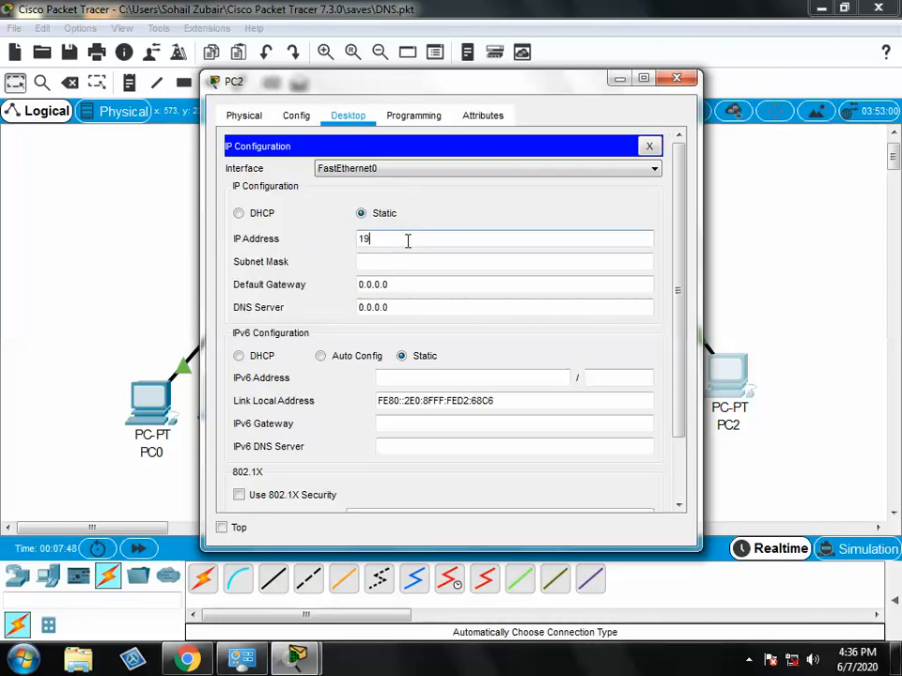
text(2.168.2.2)
key(Tab)
Set PC2's default gateway to 192.168.2.254 and close its window.
key(Tab)
text(19)
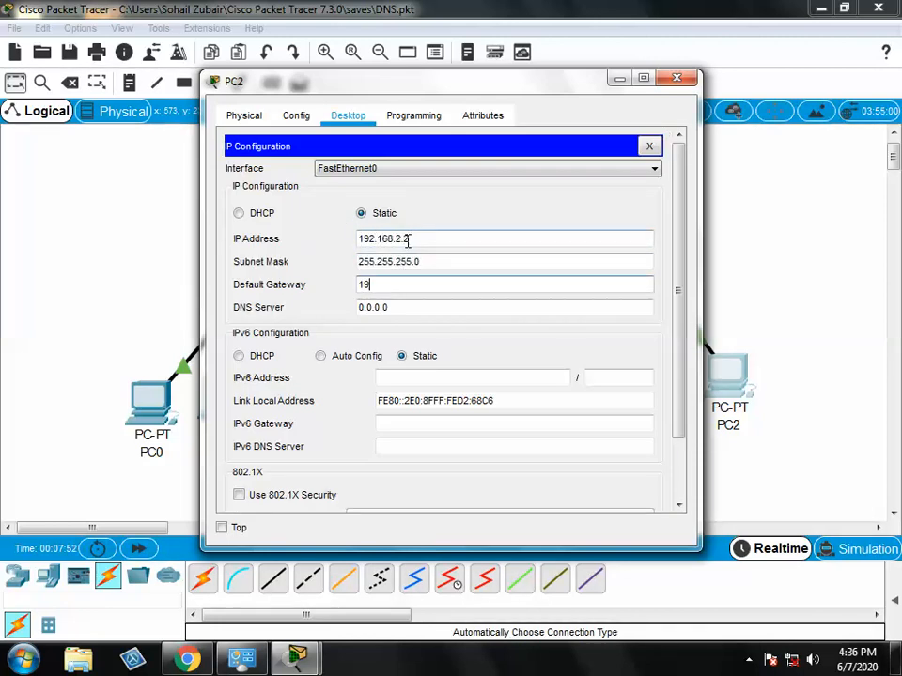
text(2.168.2.254)
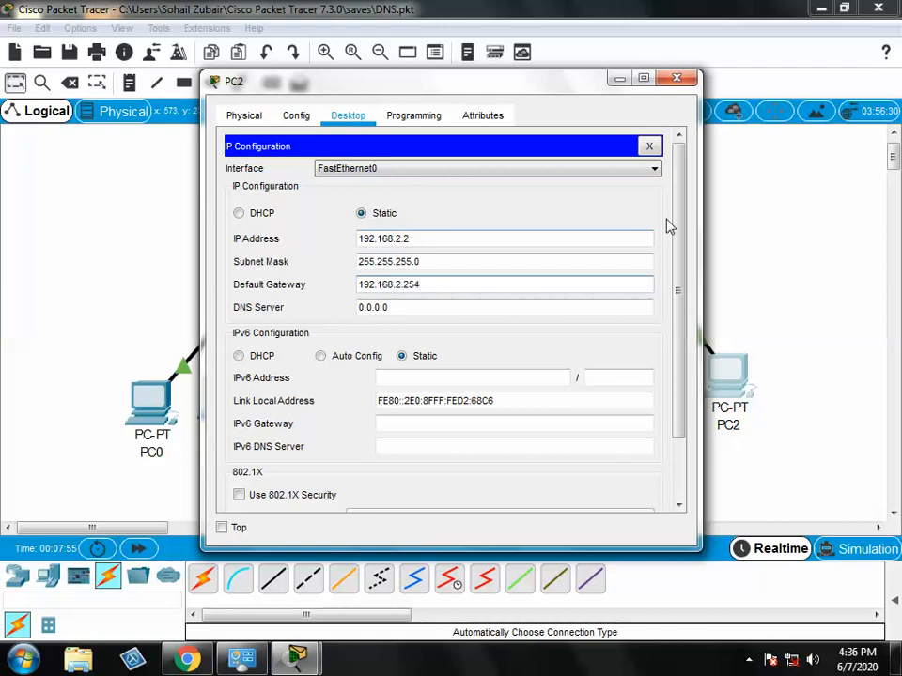
click(676, 78)
Open the HTTP server's HTTP service settings to check the HTTP and HTTPS state and the hosted files.
click(634, 374)
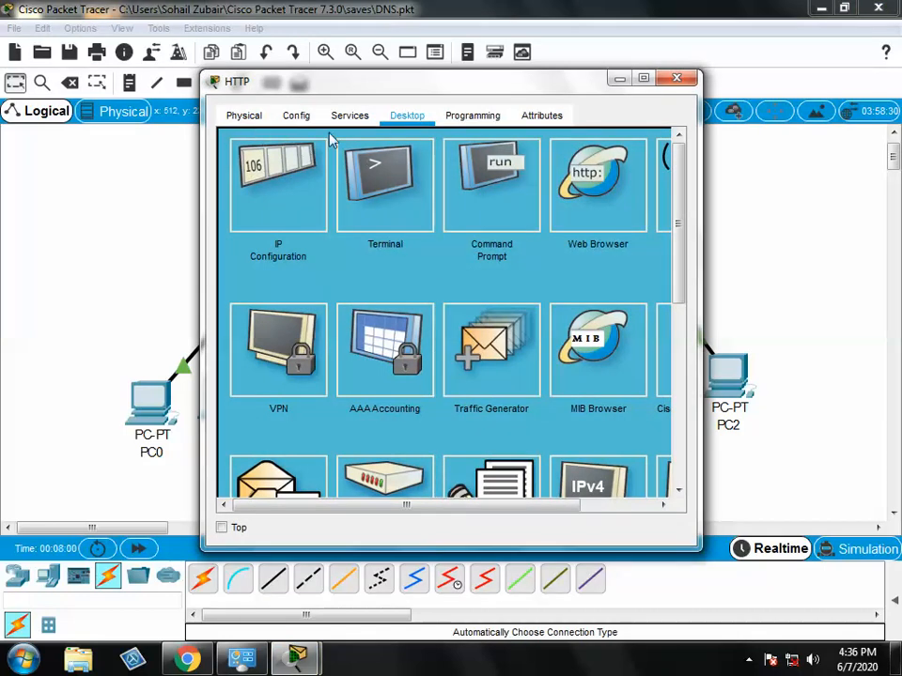
click(354, 115)
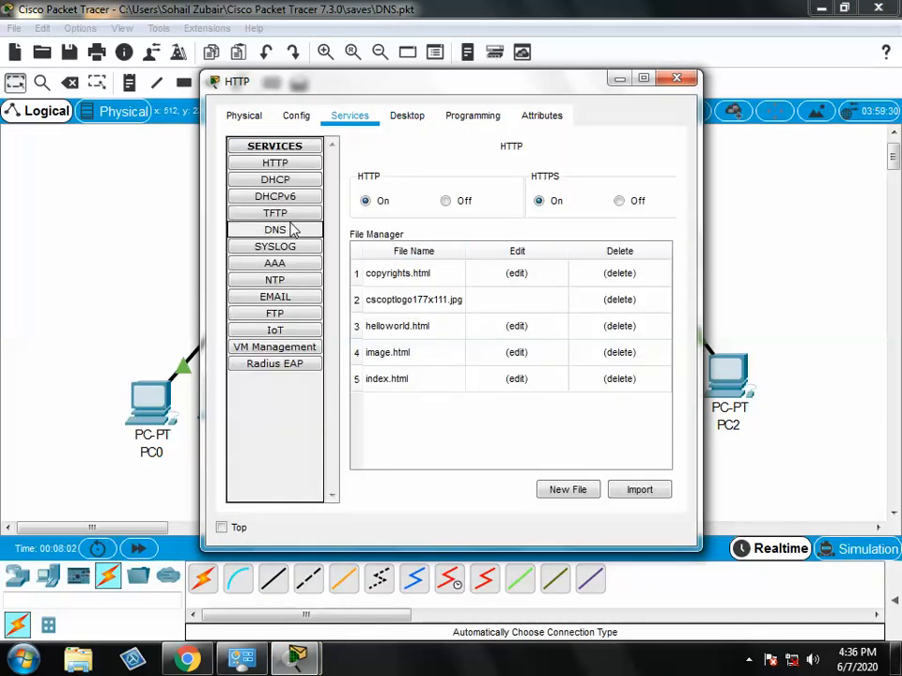
click(287, 165)
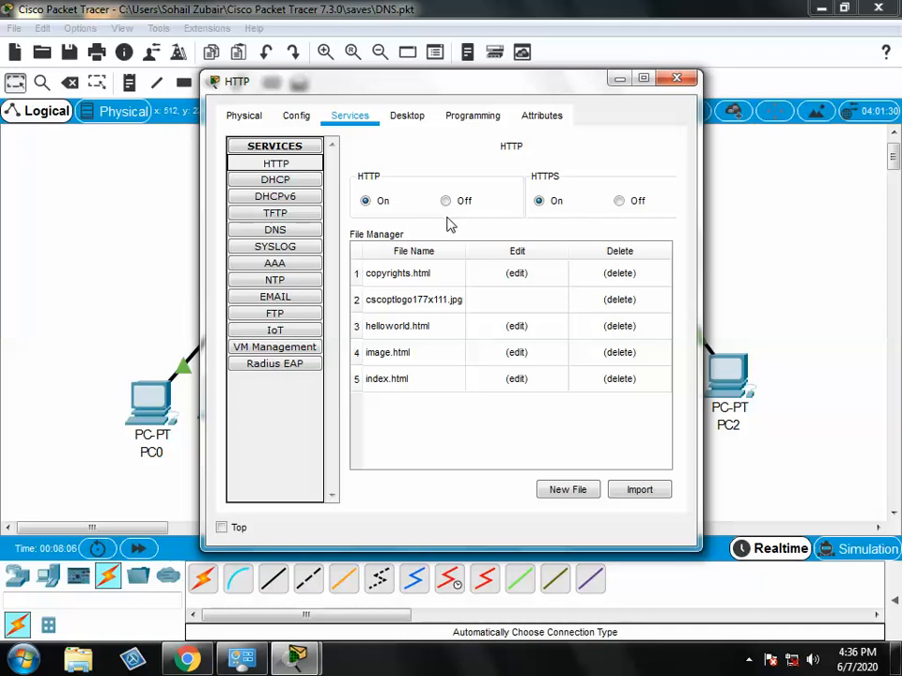
Replace the welcome sentence in the HTTP server's index.html with "WELCOME TO GOOGLE.COM", overwrite the saved file and close the server's window.
click(643, 78)
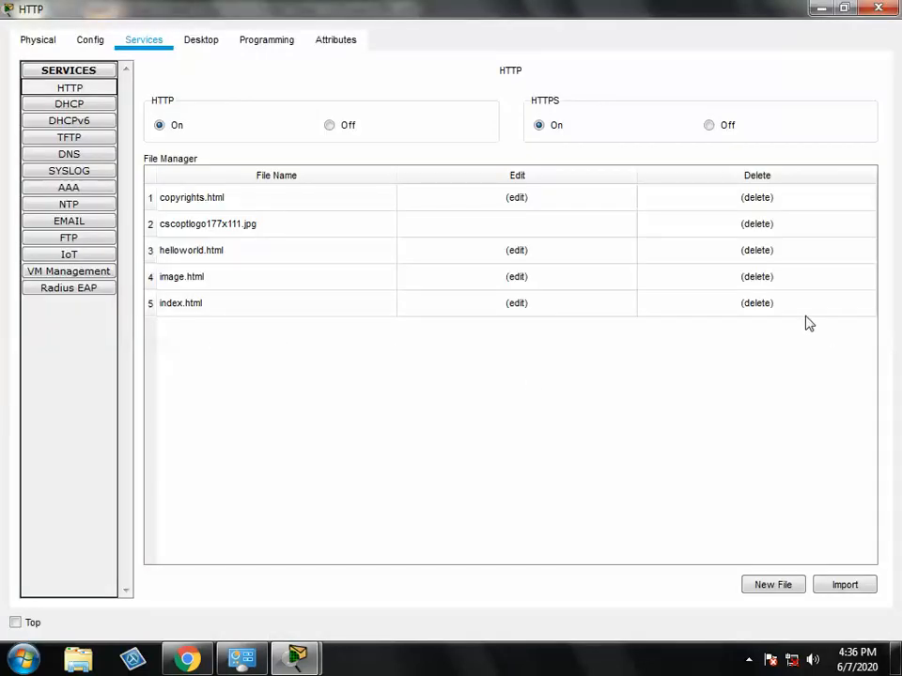
click(516, 303)
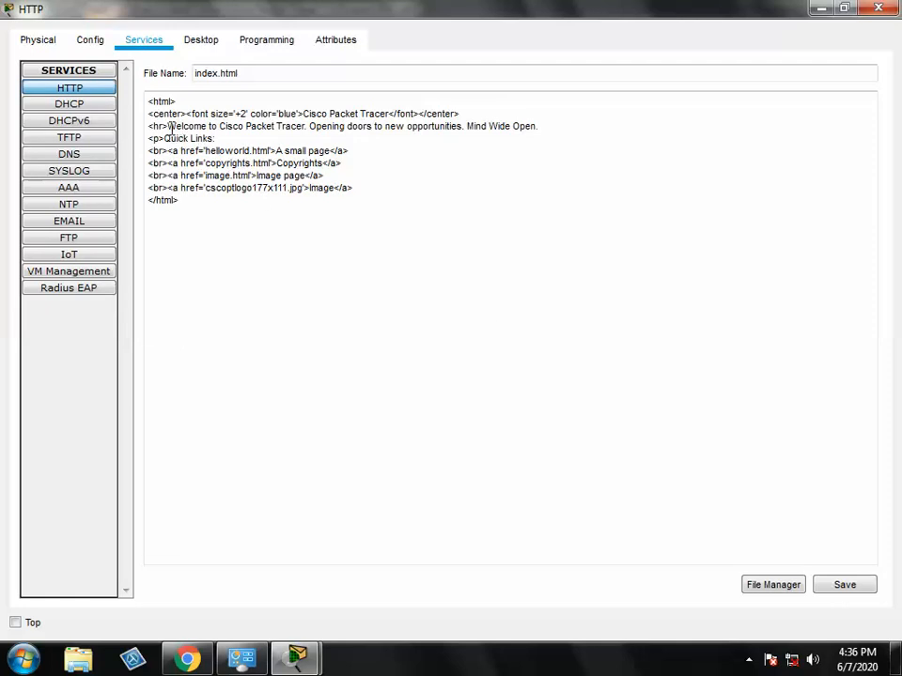
drag(170, 128, 539, 127)
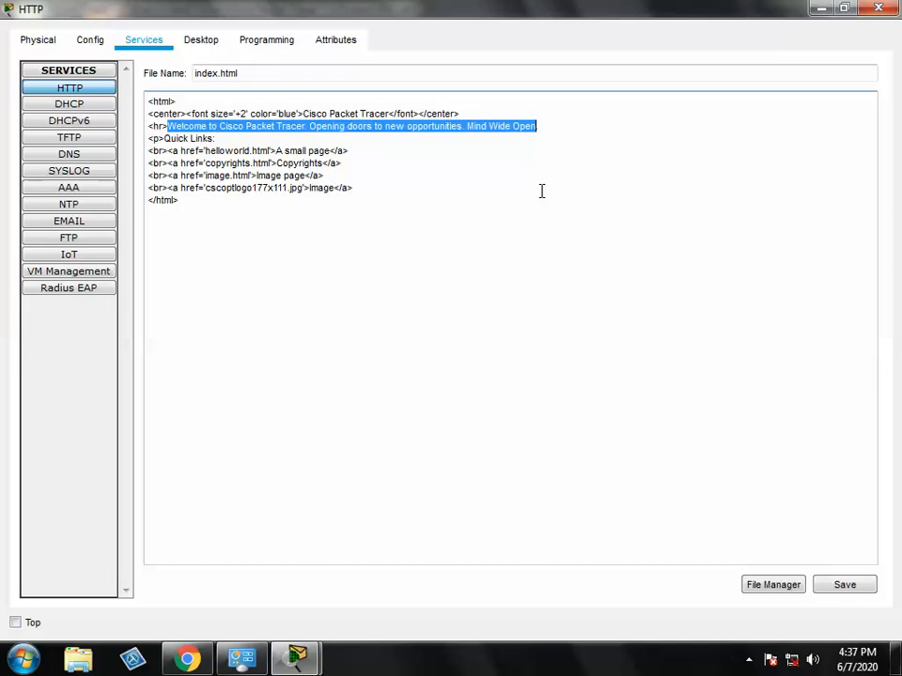
text(WELCOME TO GOOGLE.COM)
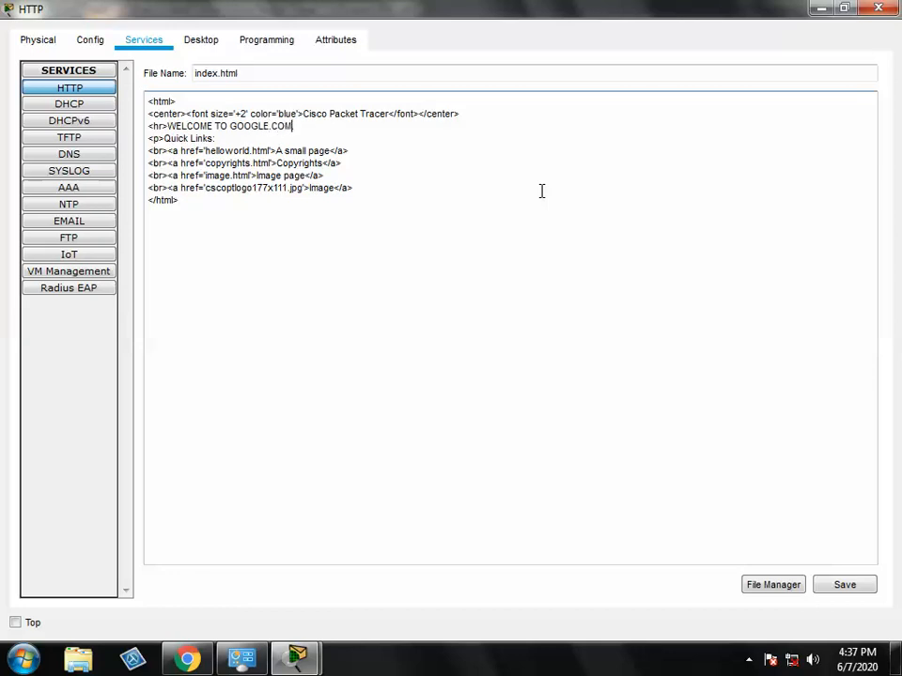
click(858, 585)
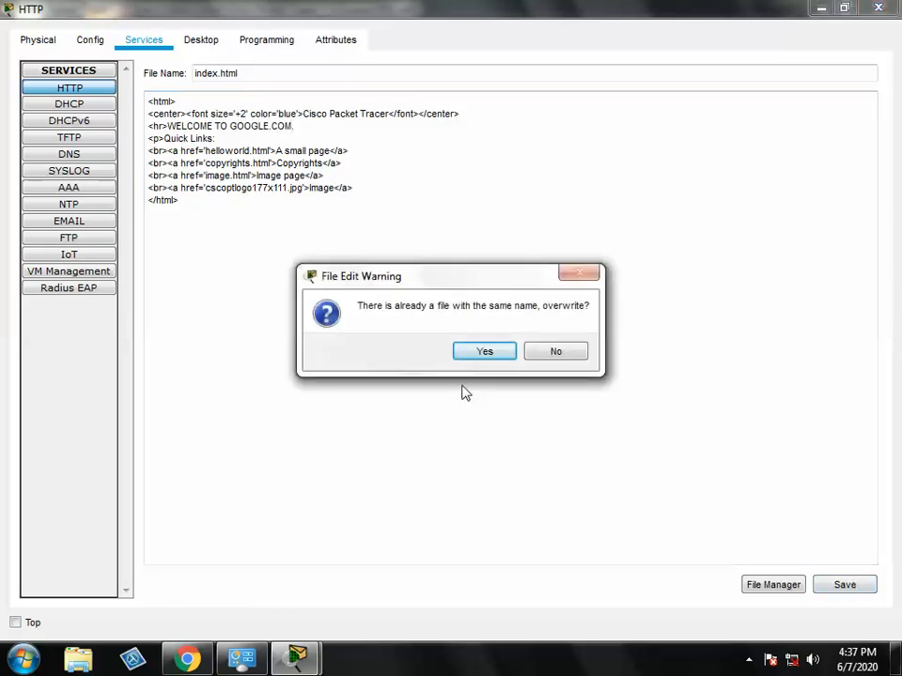
click(484, 352)
click(881, 10)
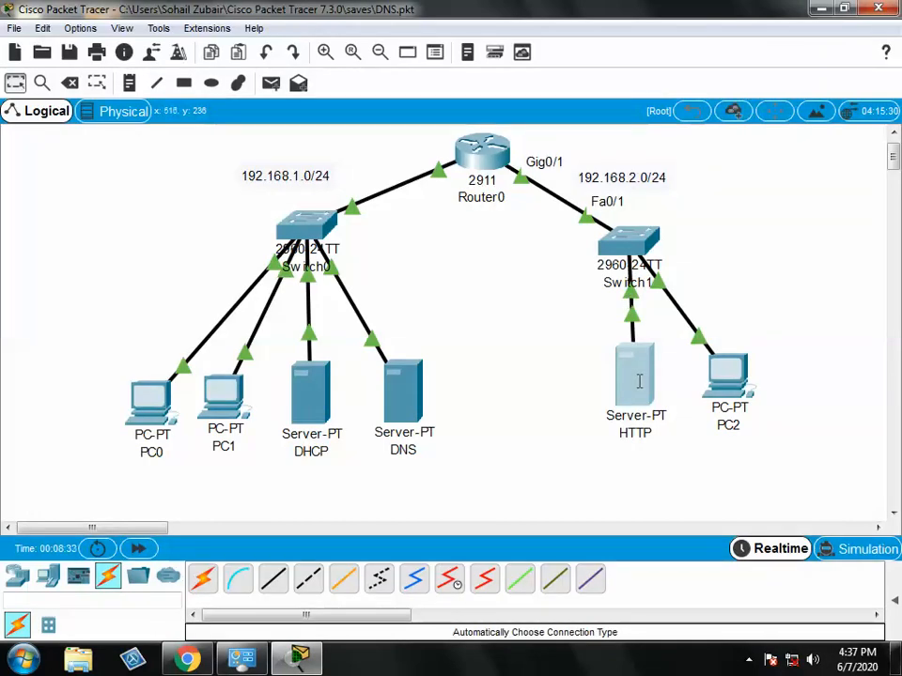
Turn on the DNS service on the DNS server.
mouse_move(639, 381)
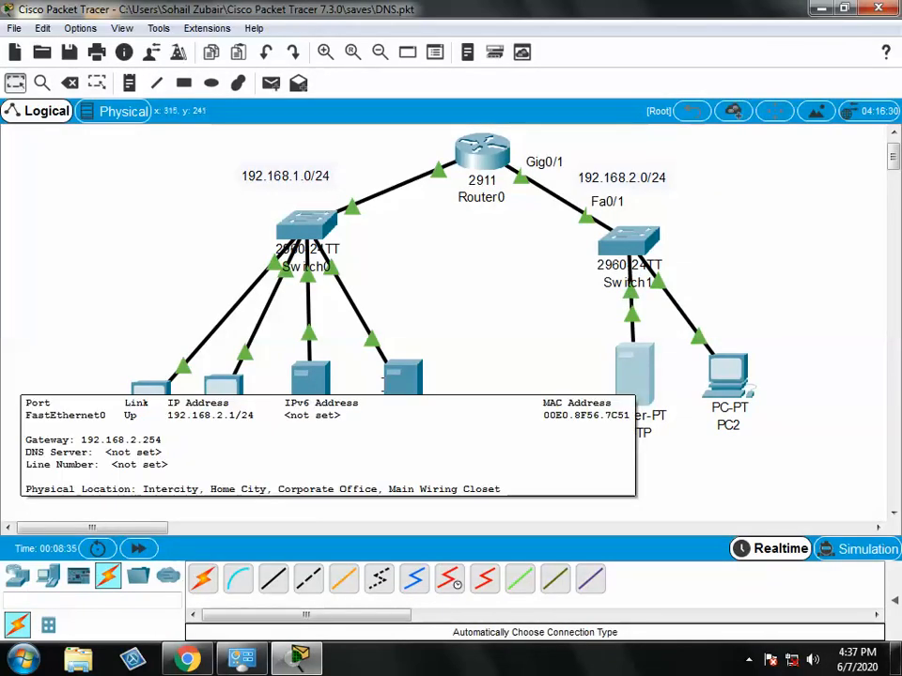
mouse_move(152, 403)
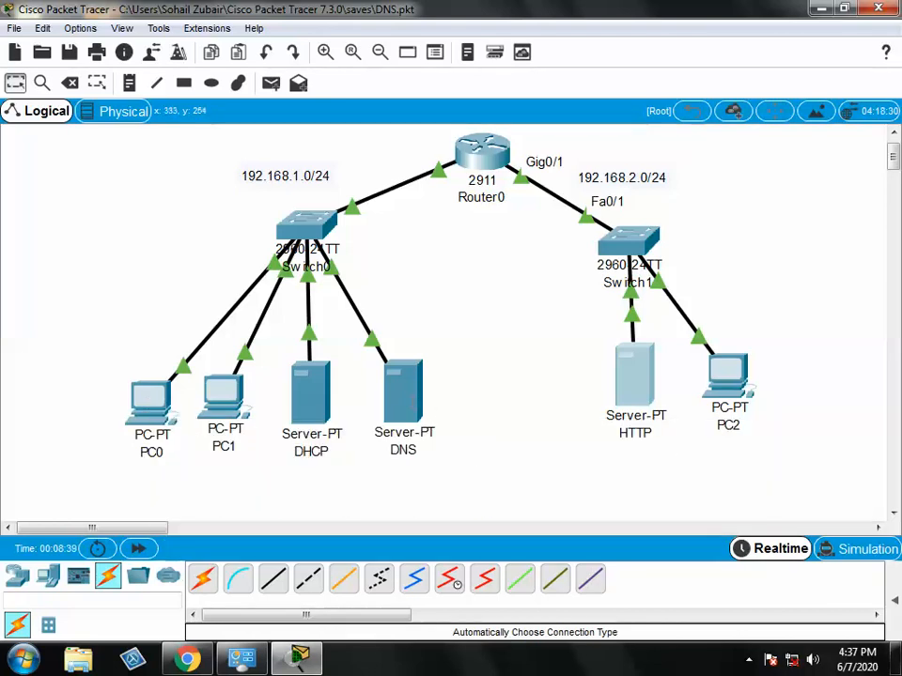
mouse_move(404, 390)
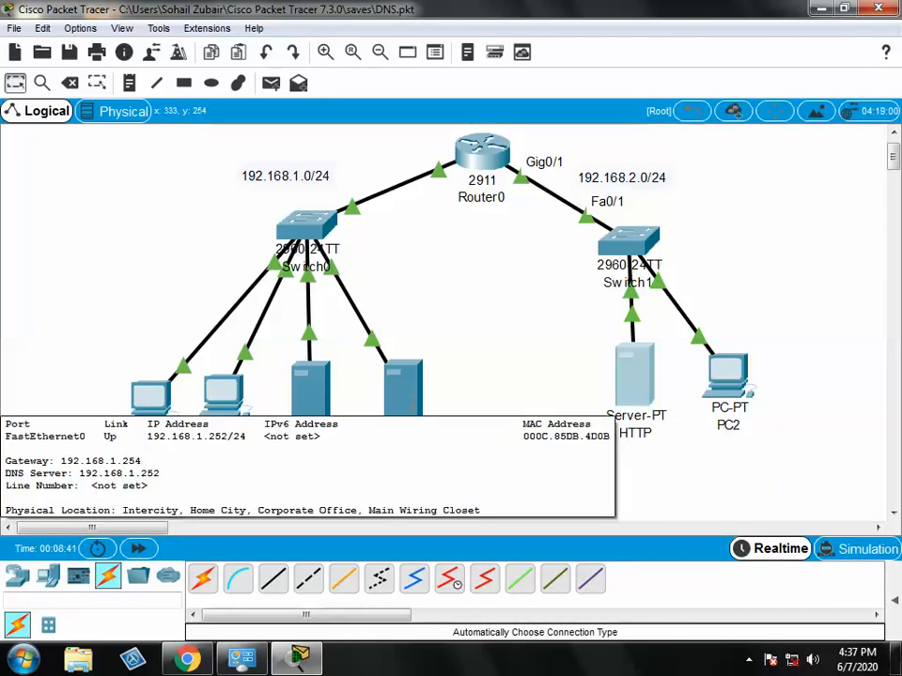
click(411, 399)
click(353, 118)
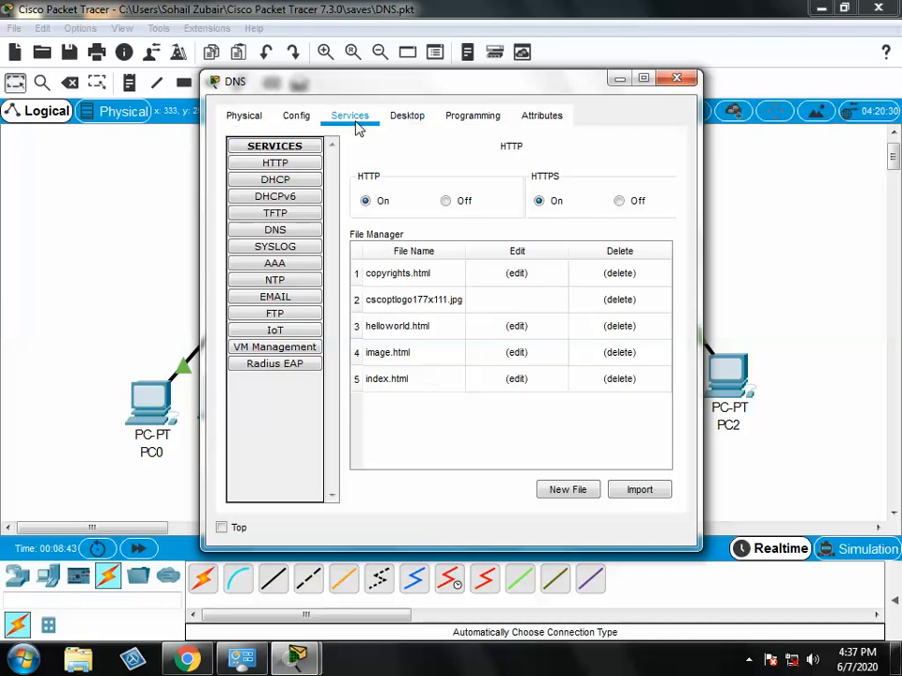
click(277, 230)
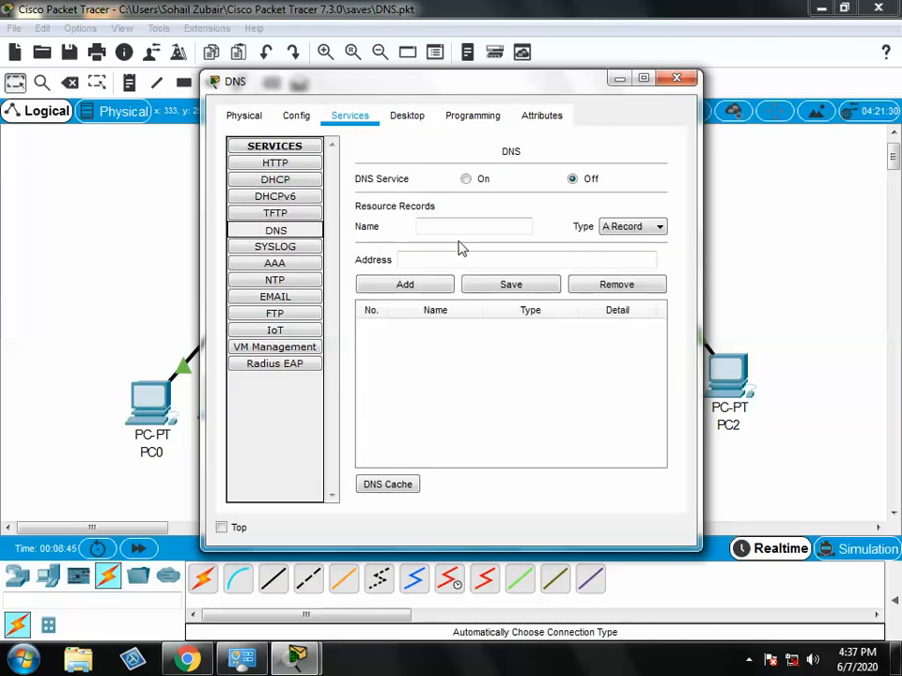
click(466, 178)
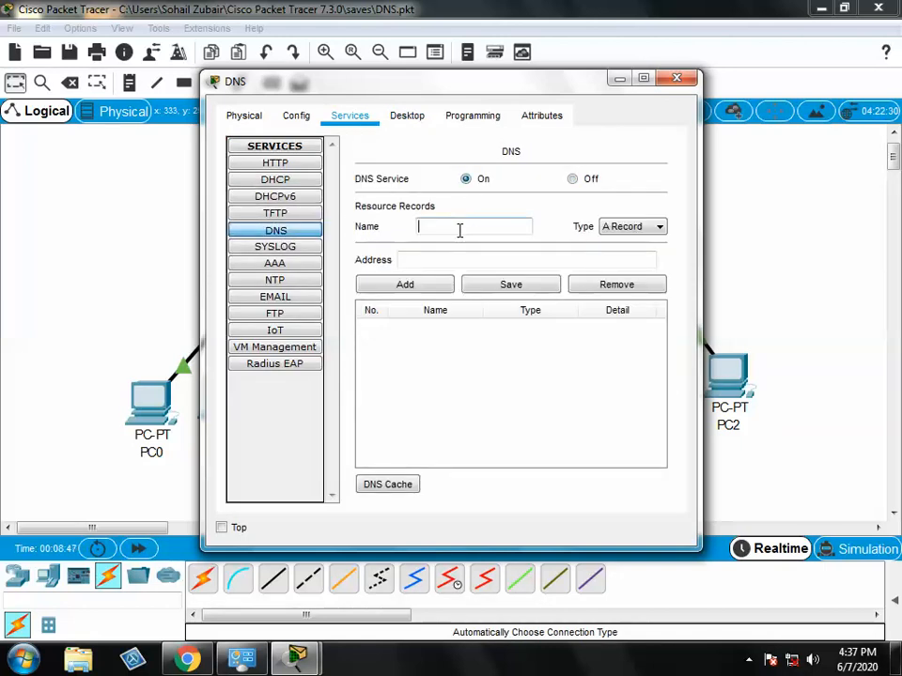
text(www.google.com)
click(458, 261)
text(192.168.2.1)
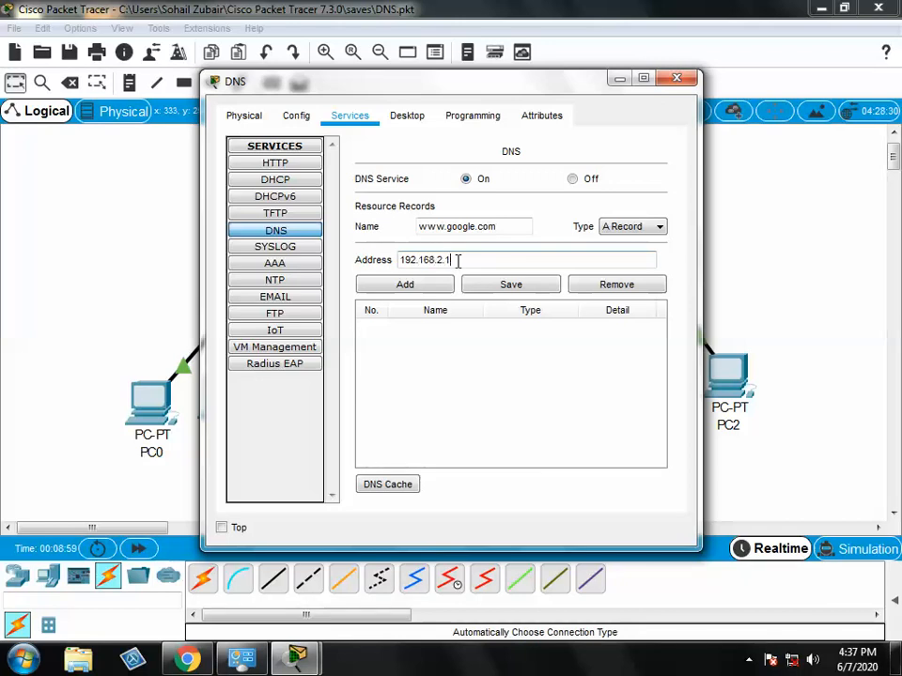
click(439, 293)
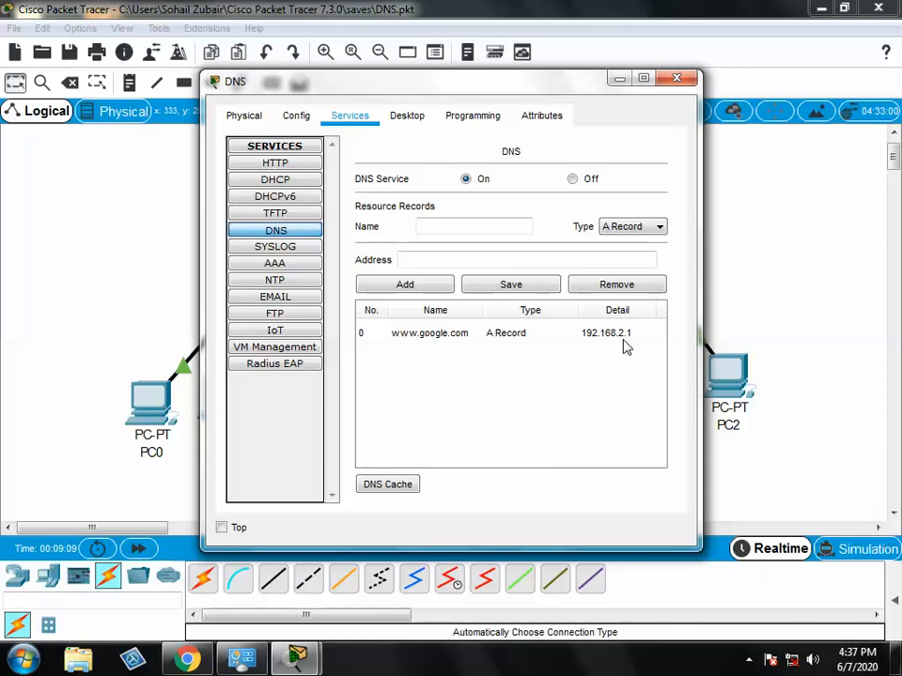
click(676, 80)
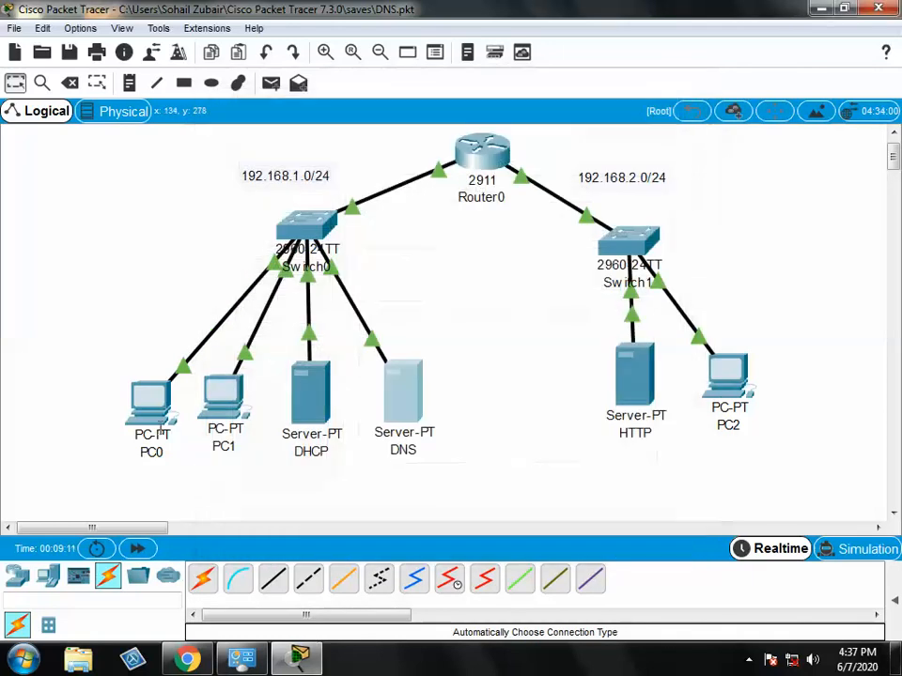
Check PC0's IP configuration, including its assigned DNS server, and compare it with the DNS server's address.
click(150, 402)
click(272, 230)
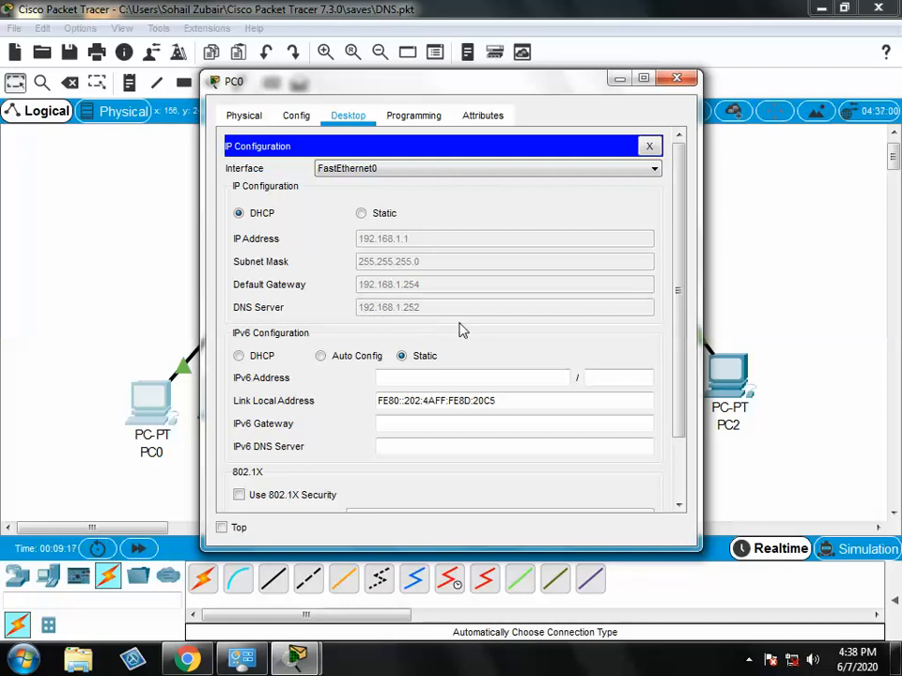
click(676, 78)
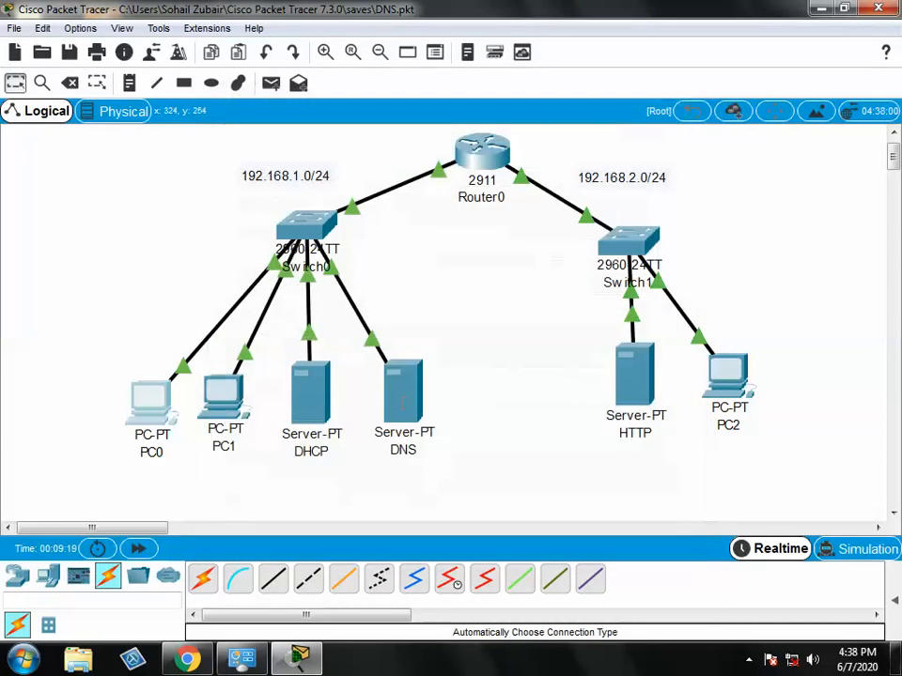
mouse_move(402, 402)
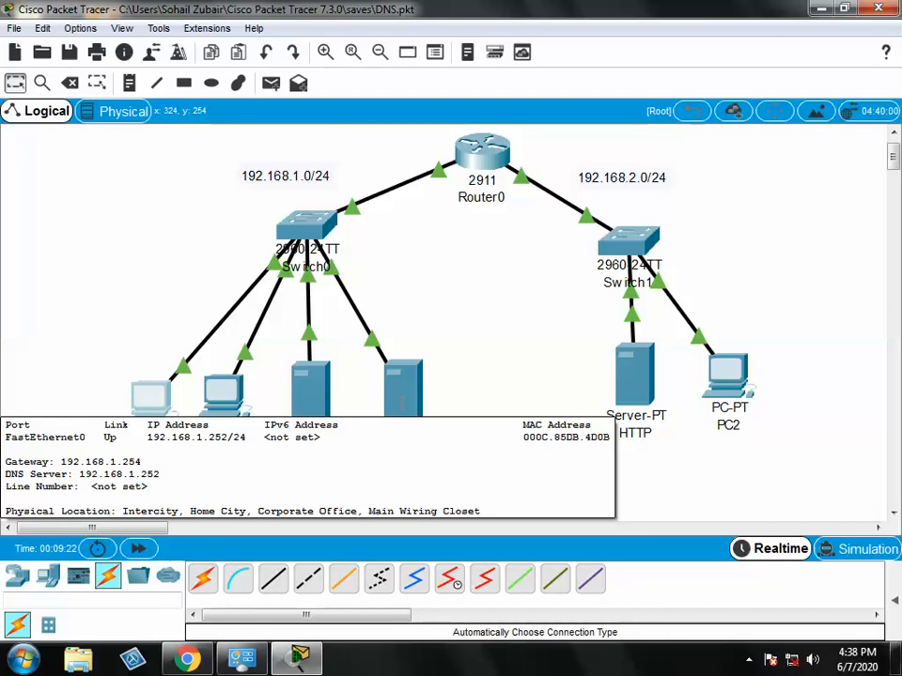
click(227, 413)
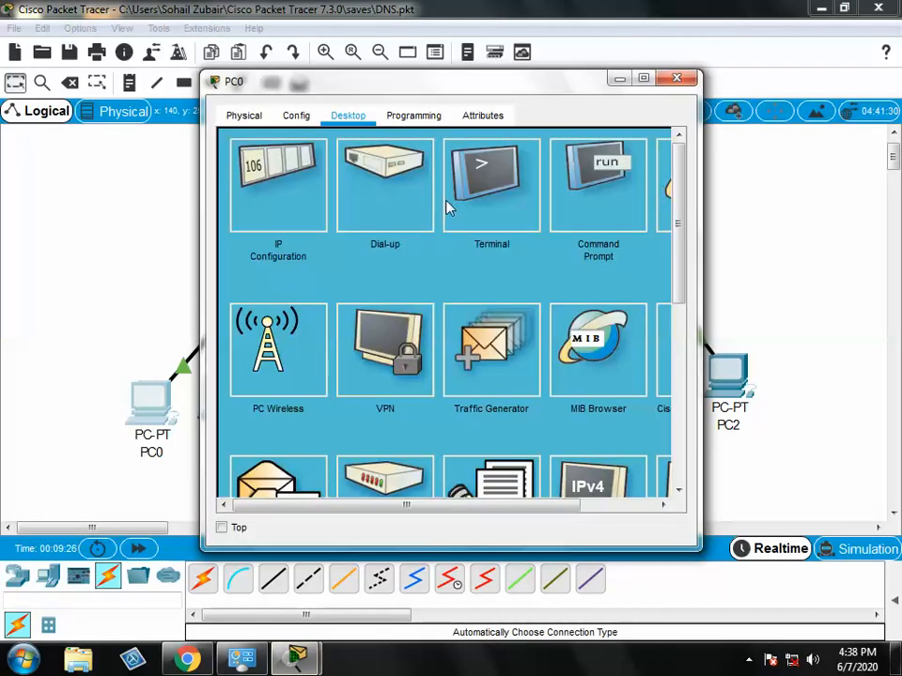
click(666, 188)
click(425, 165)
text(ww)
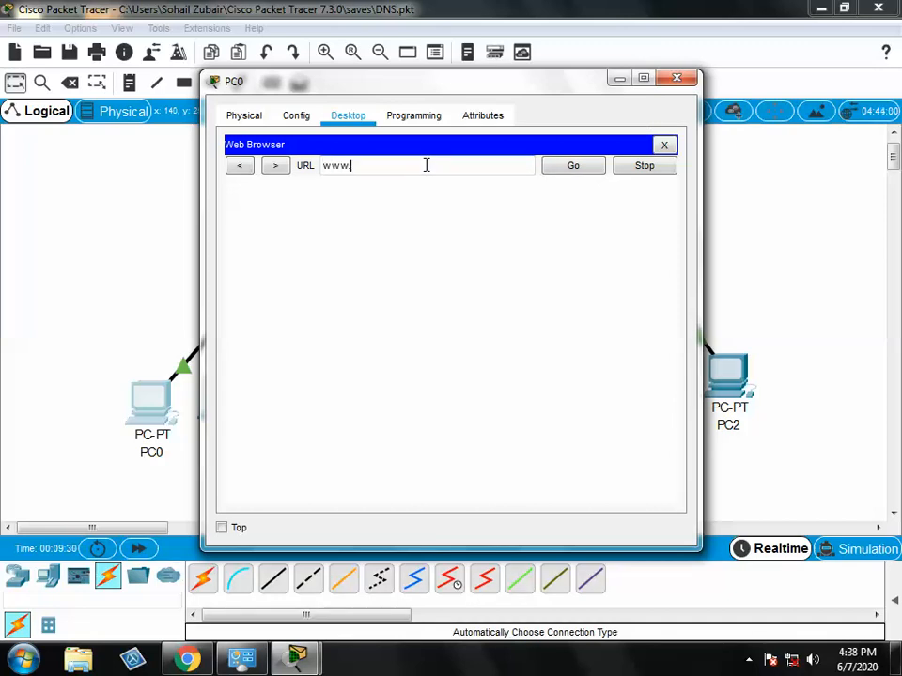
text(w.google.com)
drag(477, 85, 607, 84)
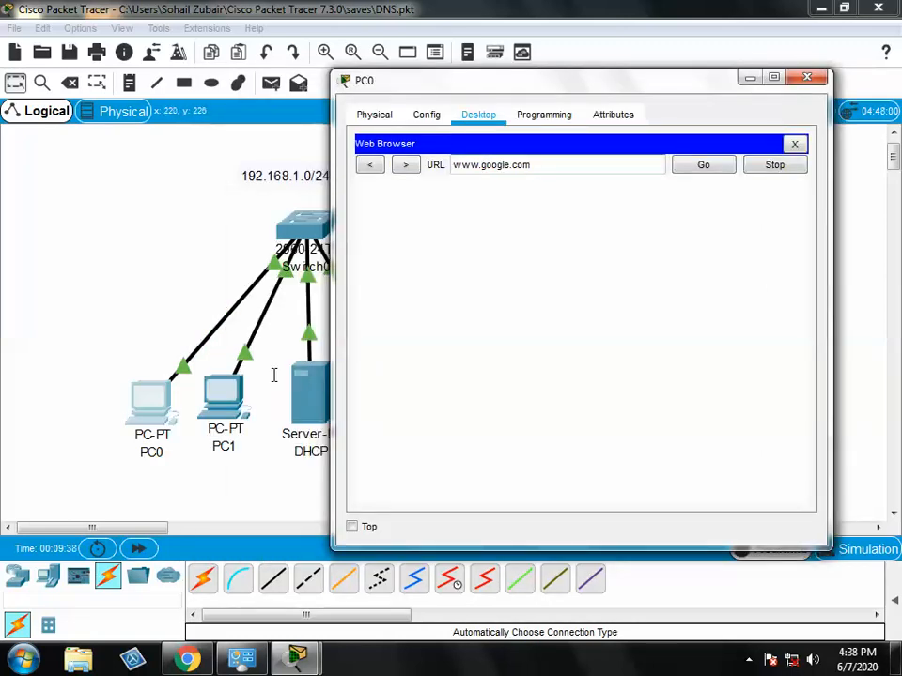
drag(461, 87, 556, 91)
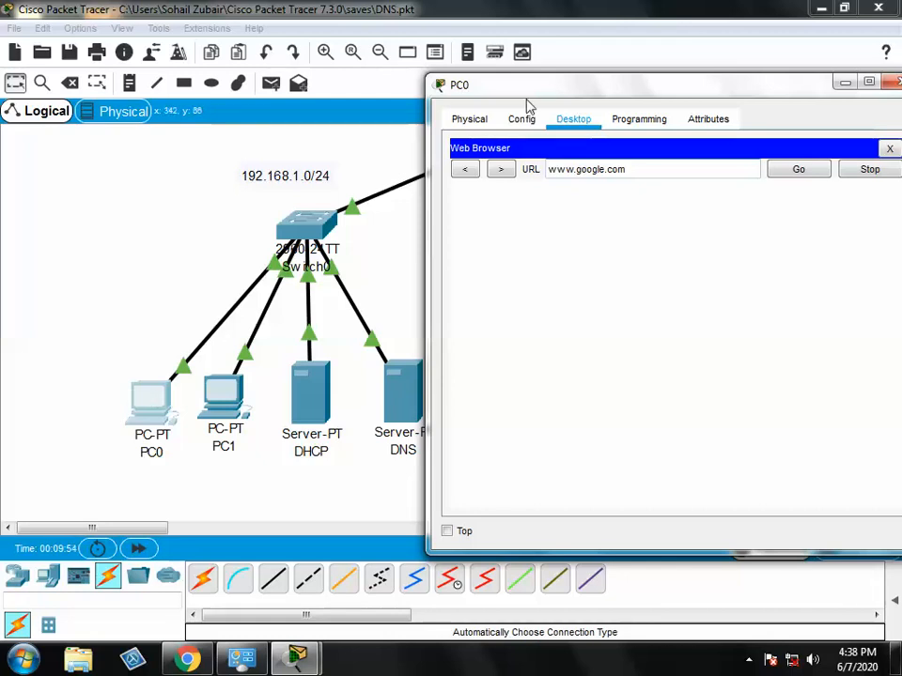
drag(595, 94, 398, 278)
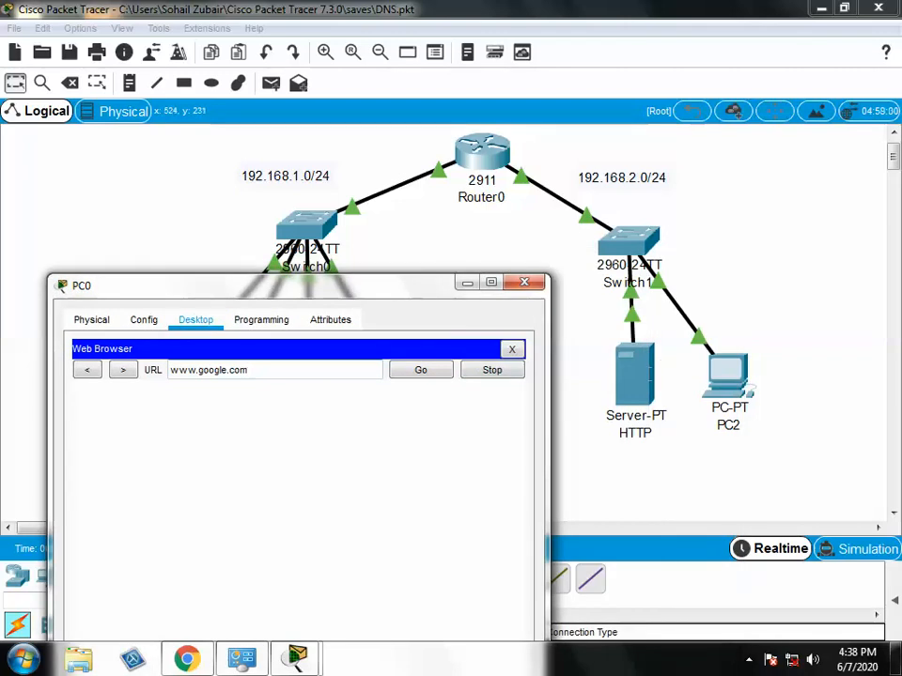
drag(432, 296, 575, 158)
click(579, 237)
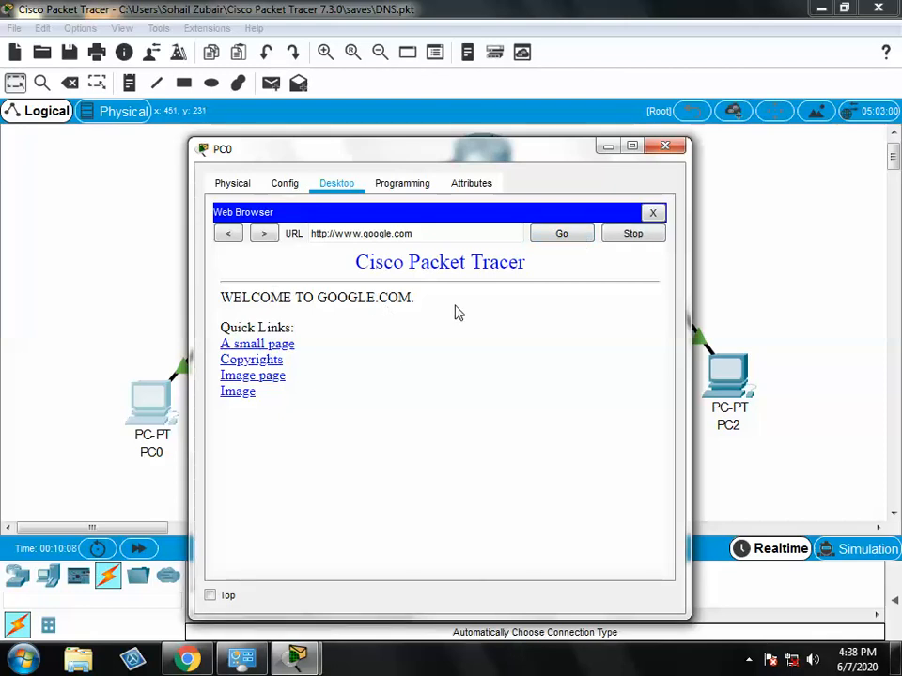
click(665, 145)
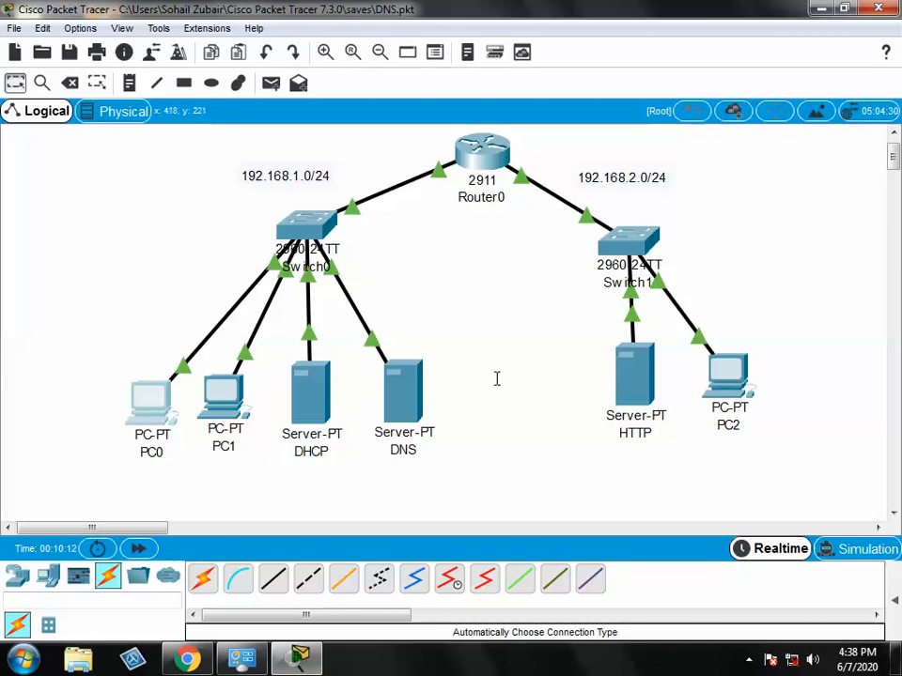
Review the DNS server's DNS service records, then minimize its window.
click(399, 396)
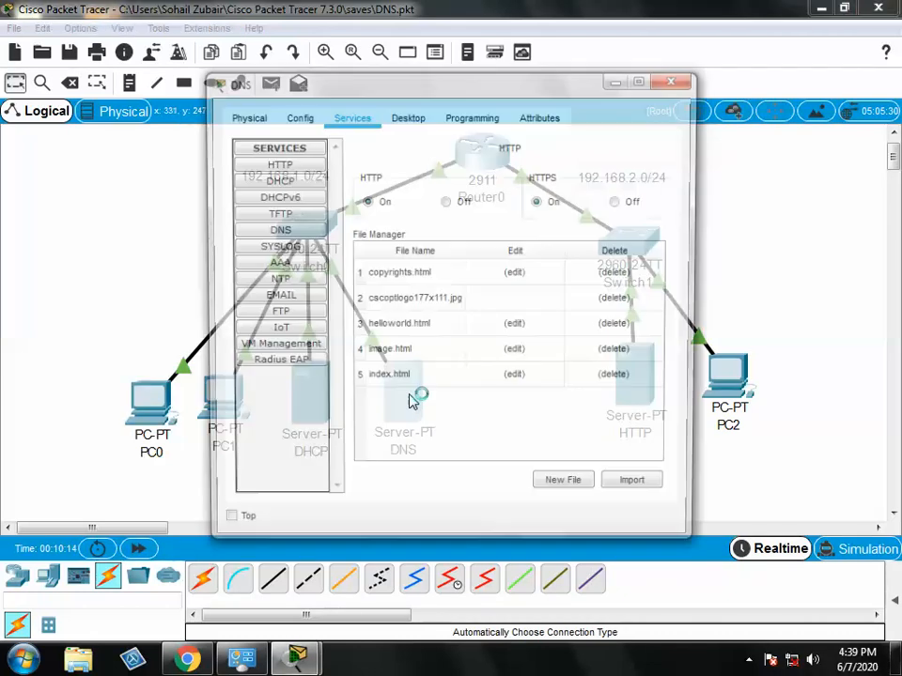
click(302, 231)
click(442, 229)
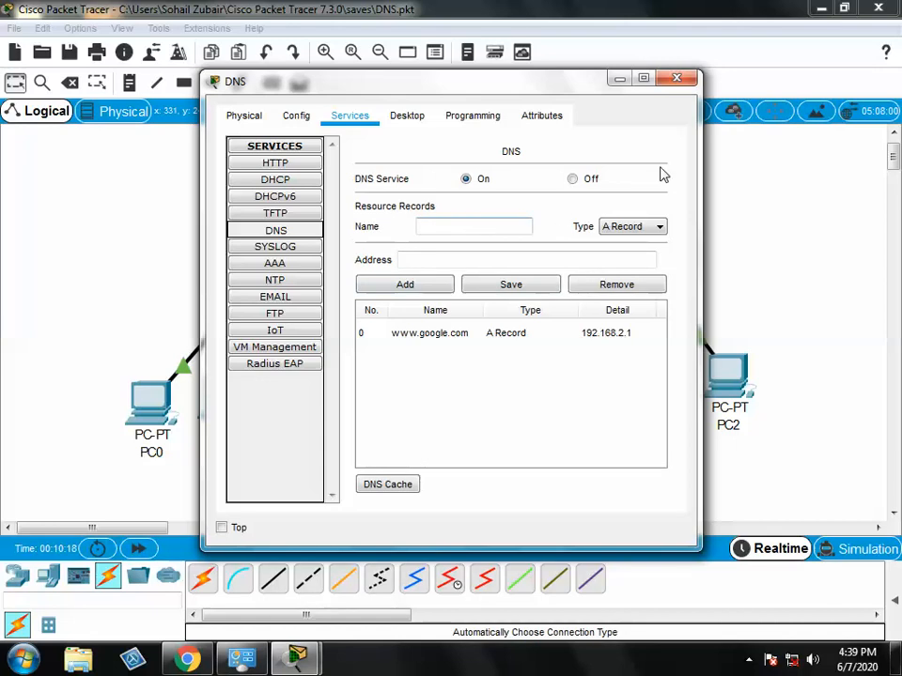
click(620, 81)
Add a new server beside PC2 and connect it to Switch1 with an automatically chosen cable.
click(47, 576)
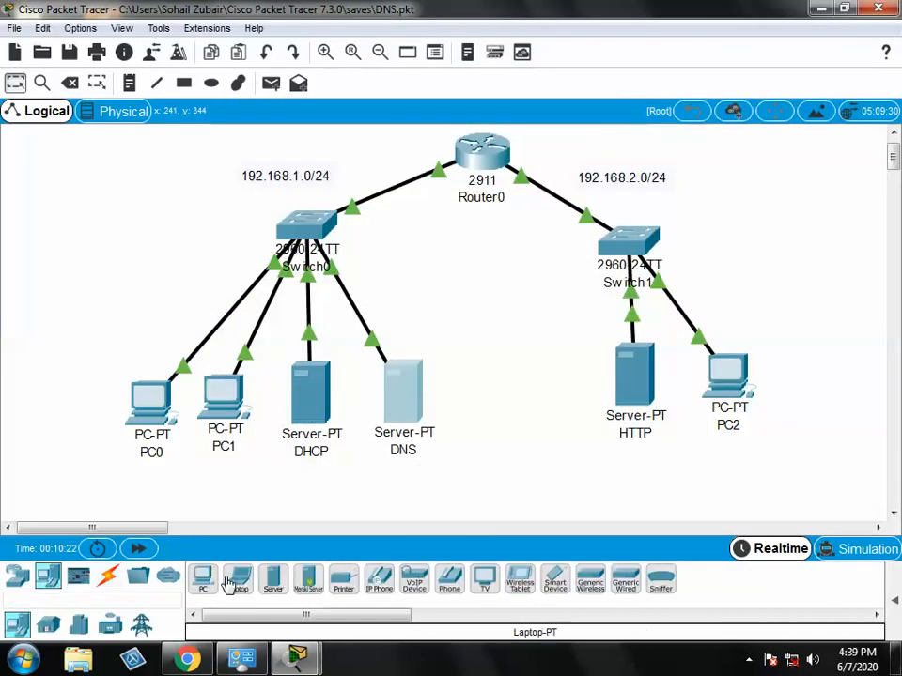
click(274, 581)
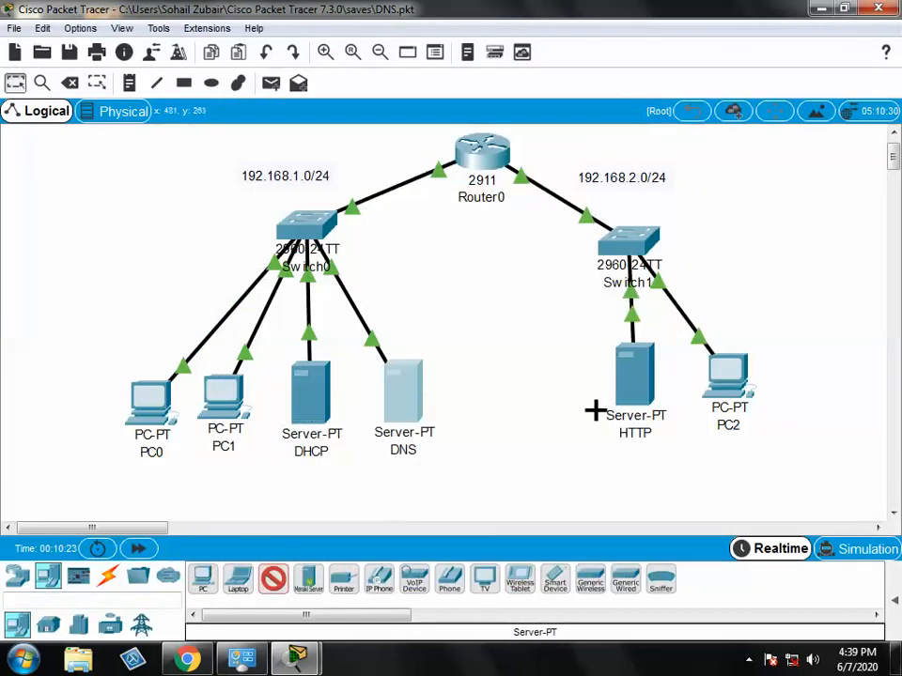
click(808, 366)
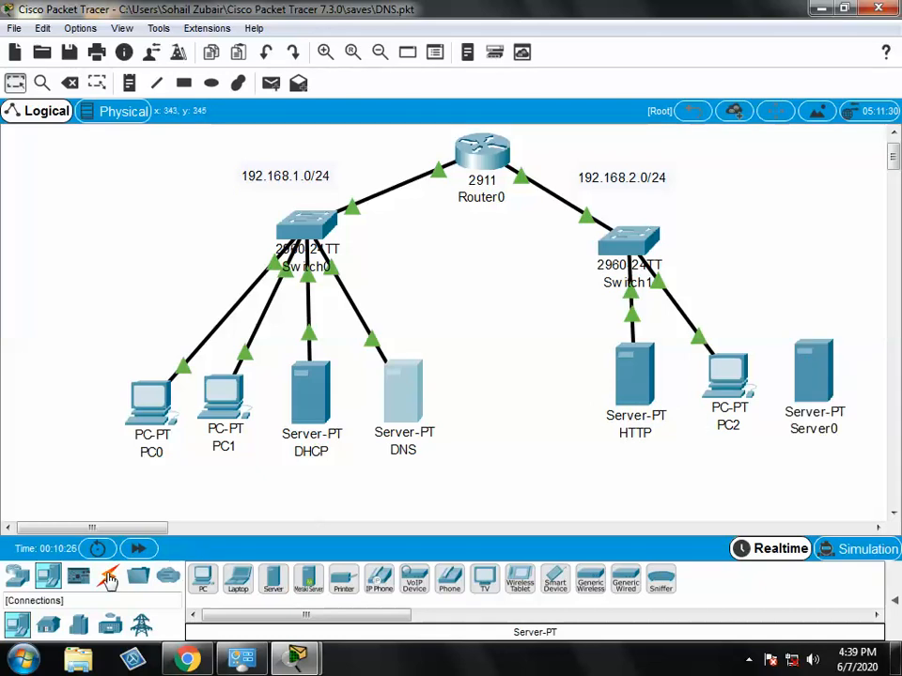
click(109, 578)
click(204, 580)
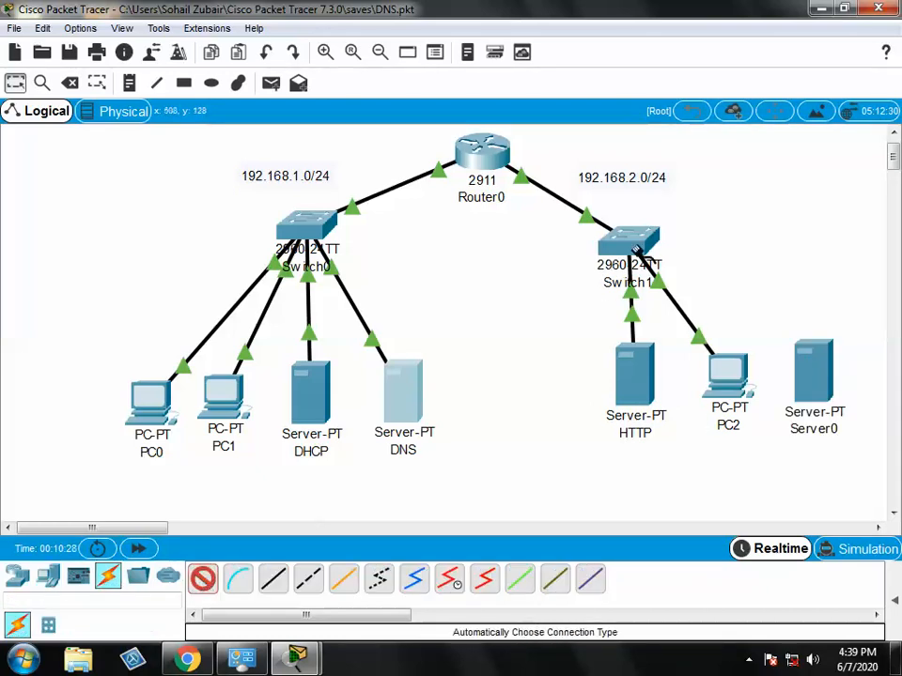
click(628, 242)
click(817, 368)
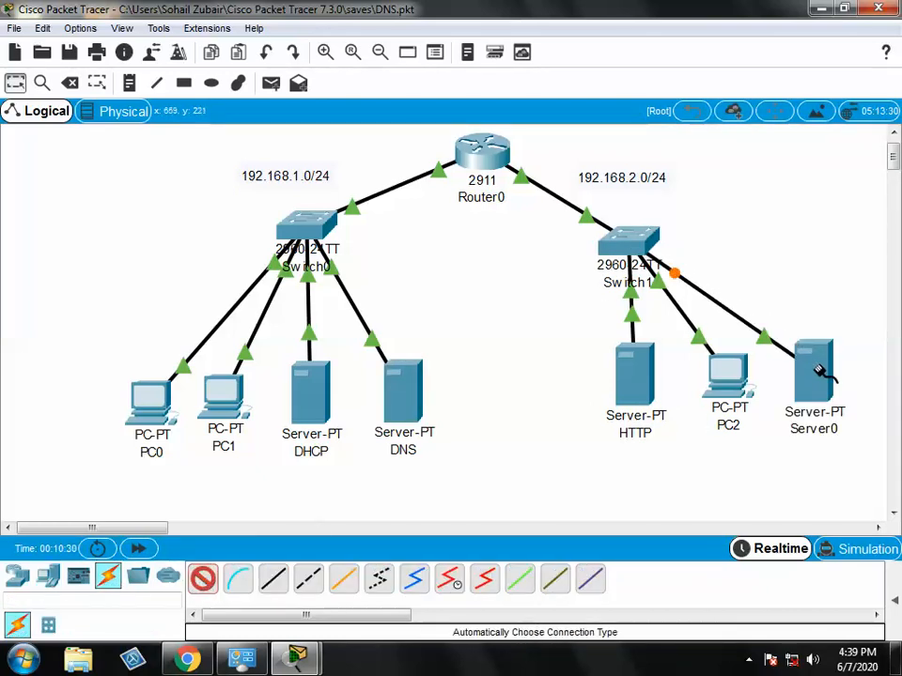
Give Server0 the static IP address 192.168.2.3 with subnet mask 255.255.255.0.
click(815, 371)
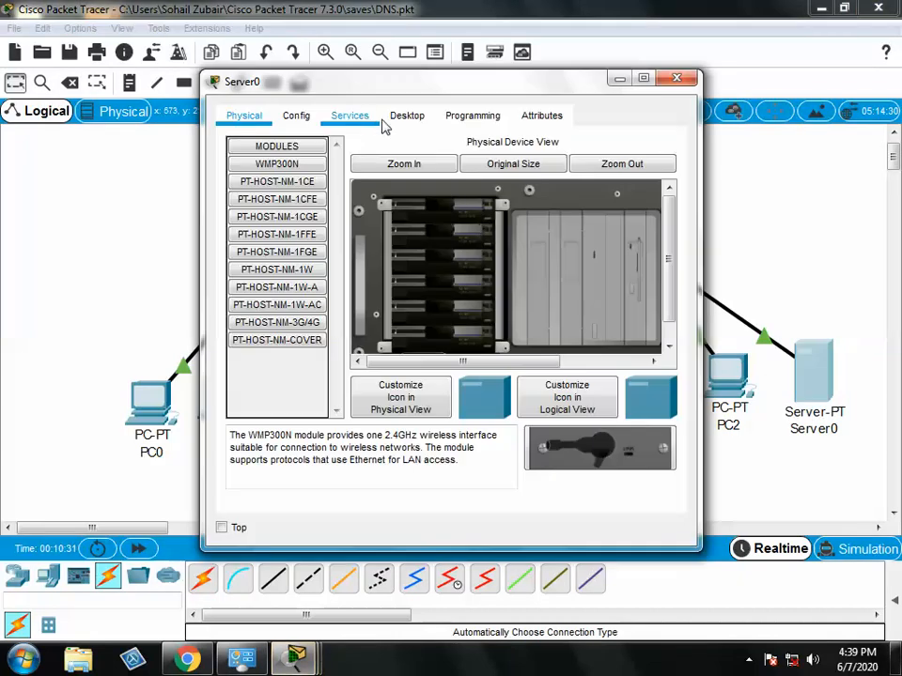
click(404, 116)
click(306, 187)
click(388, 222)
text(19)
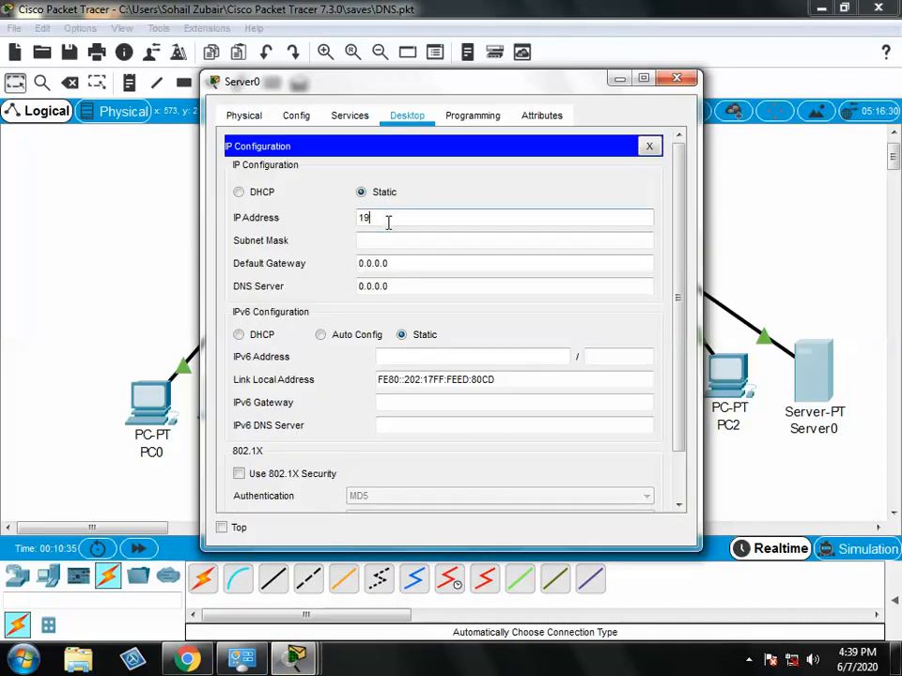
text(2.168.2.3)
key(Tab)
key(Tab)
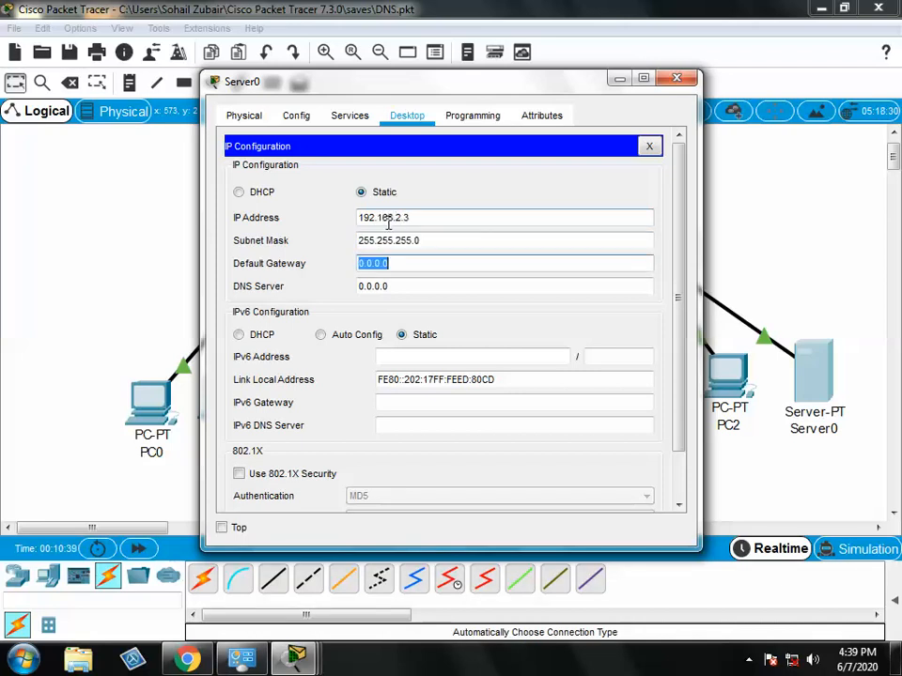
Set Server0's default gateway to 192.168.2.254 and close its configuration window.
text(192.168.2.254)
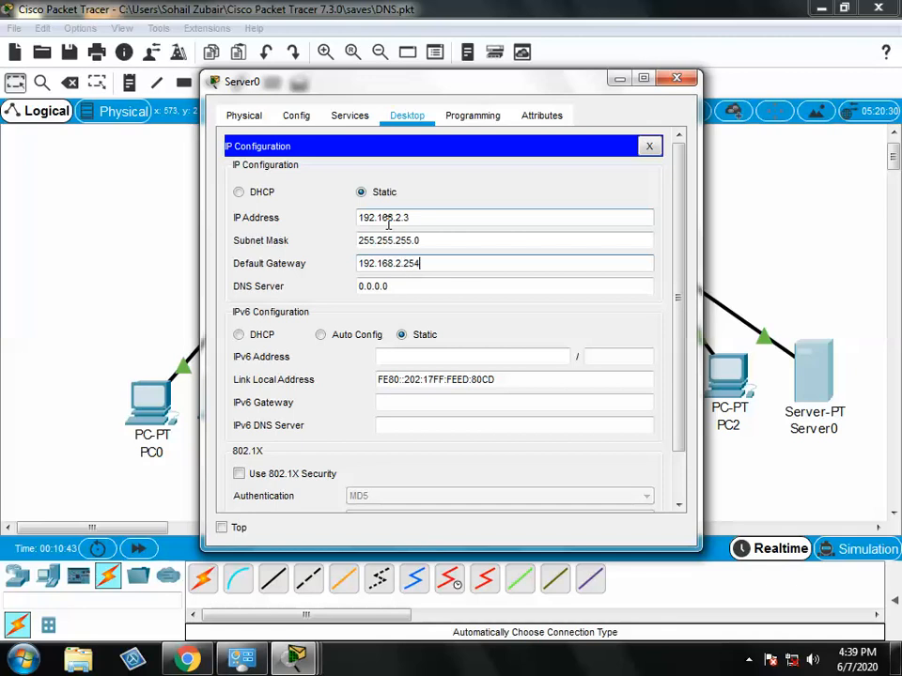
click(648, 146)
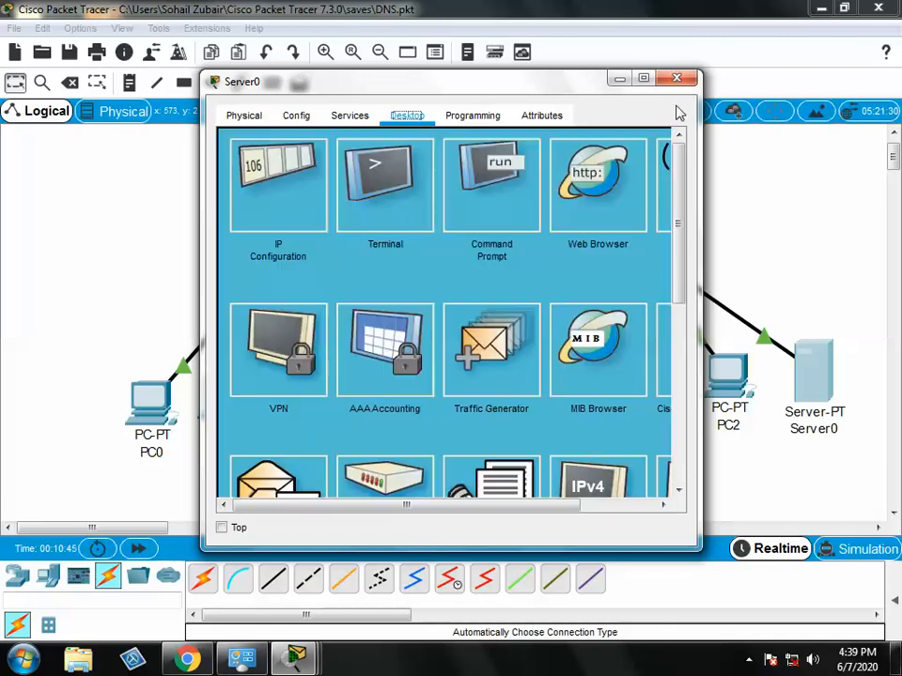
click(677, 79)
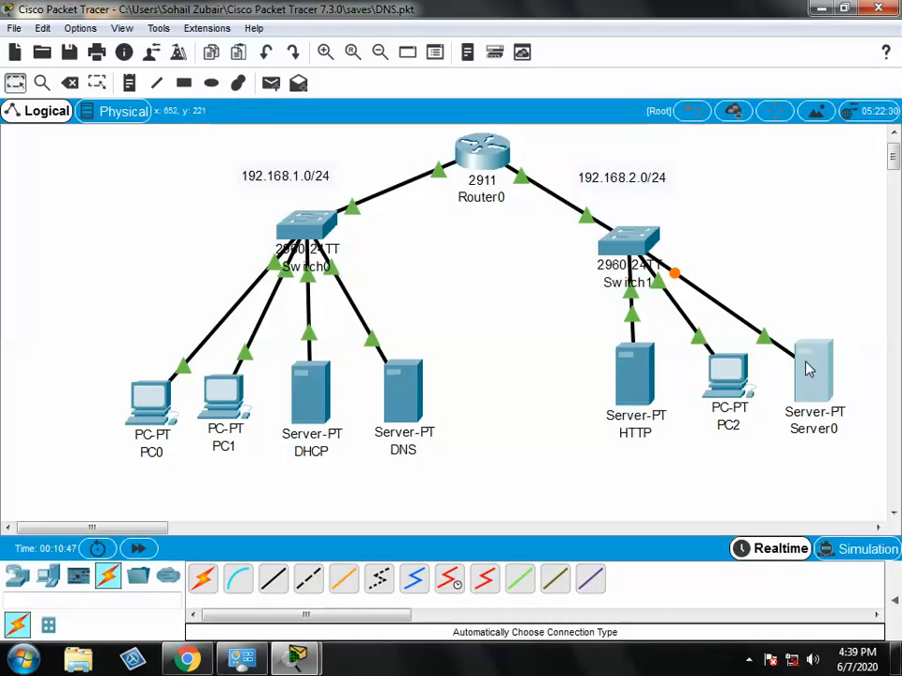
Replace the welcome sentence in Server0's HTTP index.html with "WELCOME TO YAHOO.COM", save over the existing file, and close Server0.
click(808, 364)
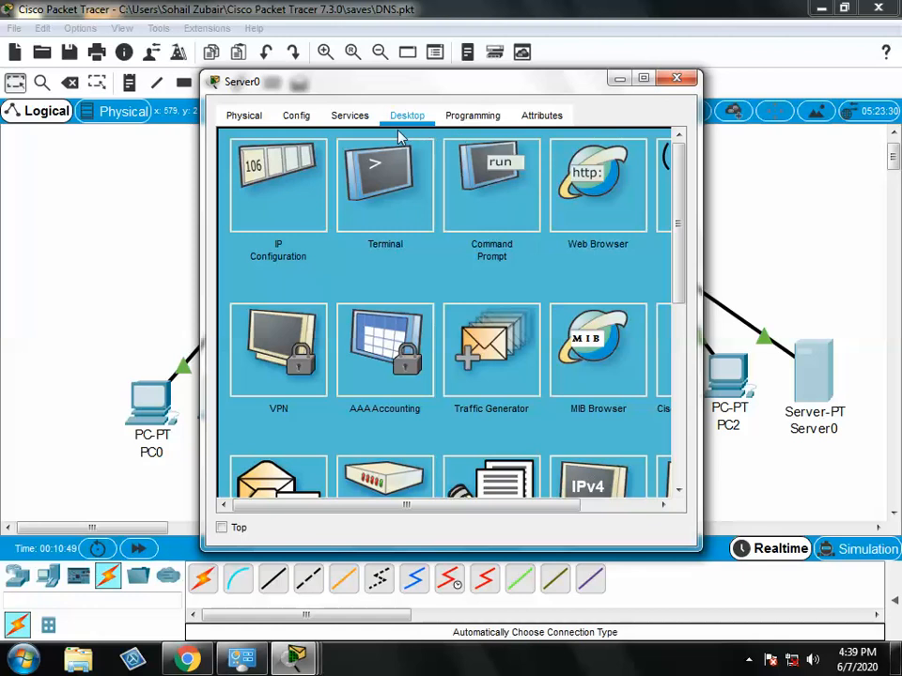
click(348, 116)
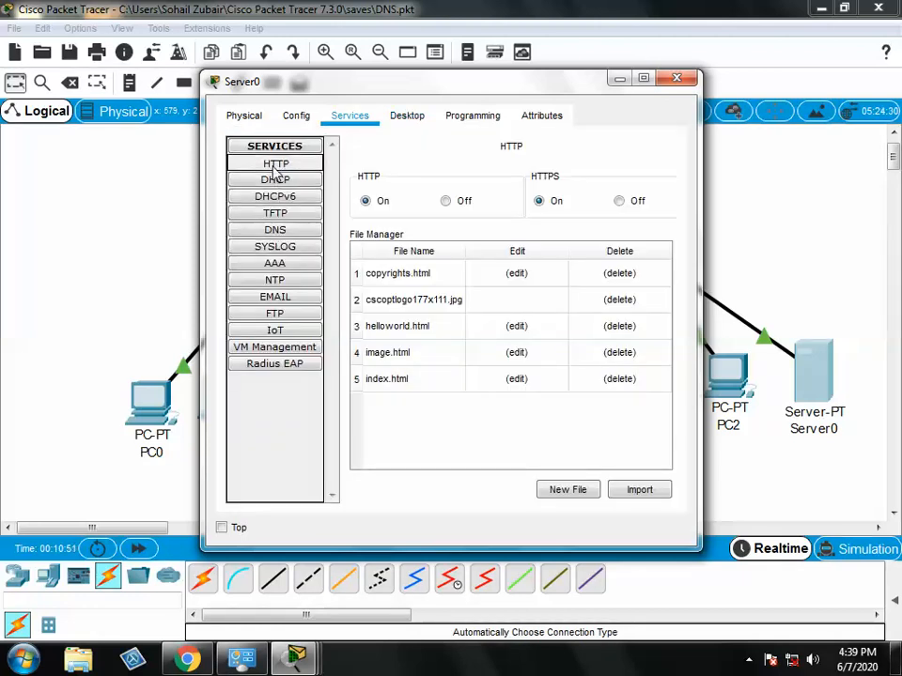
click(518, 379)
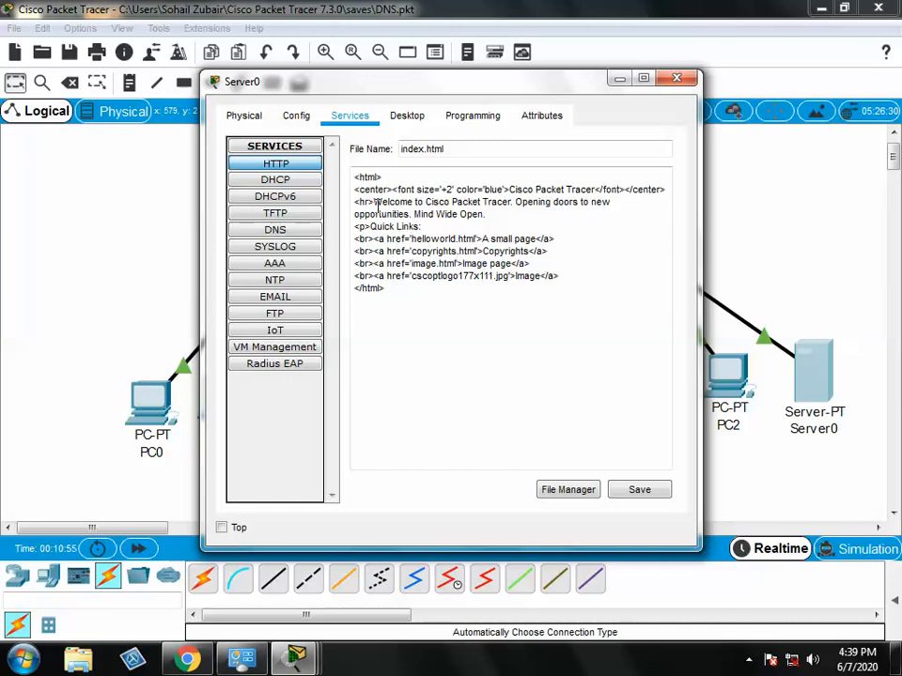
drag(374, 202, 486, 214)
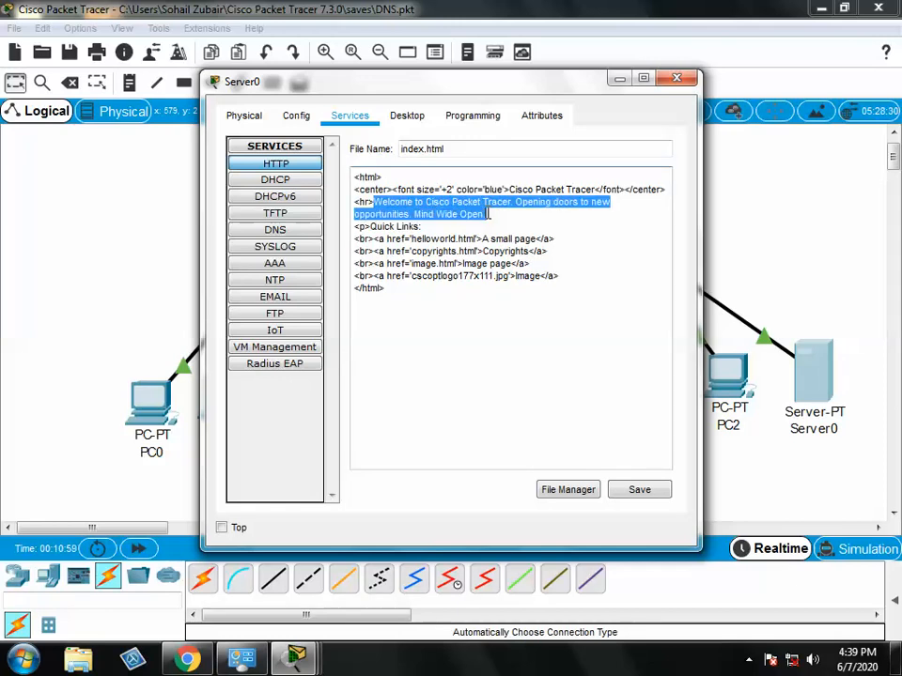
text(WELCOME TO YAHOO.COM)
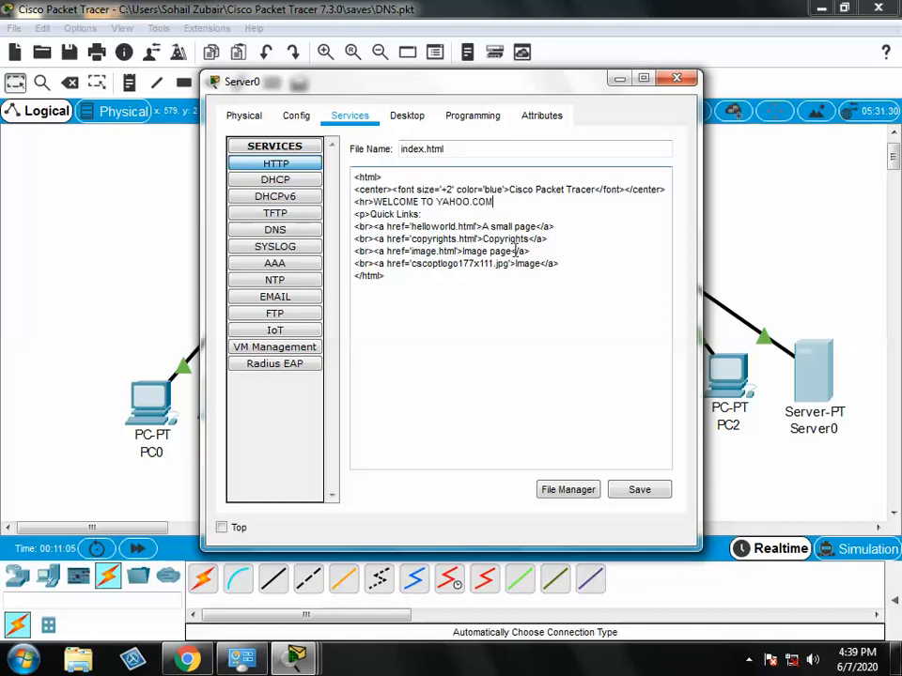
click(643, 489)
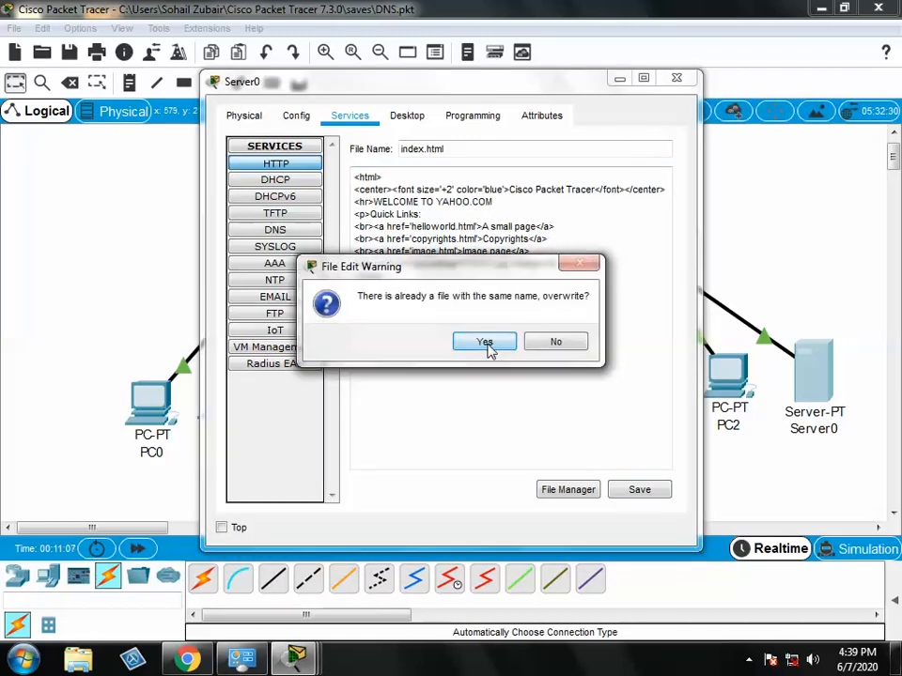
click(484, 342)
click(676, 78)
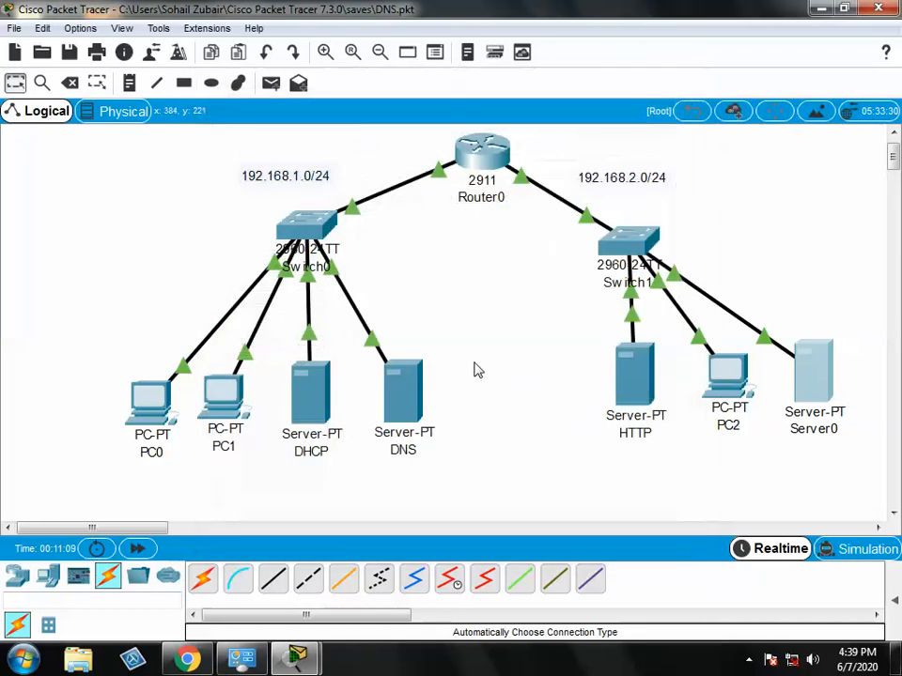
click(149, 402)
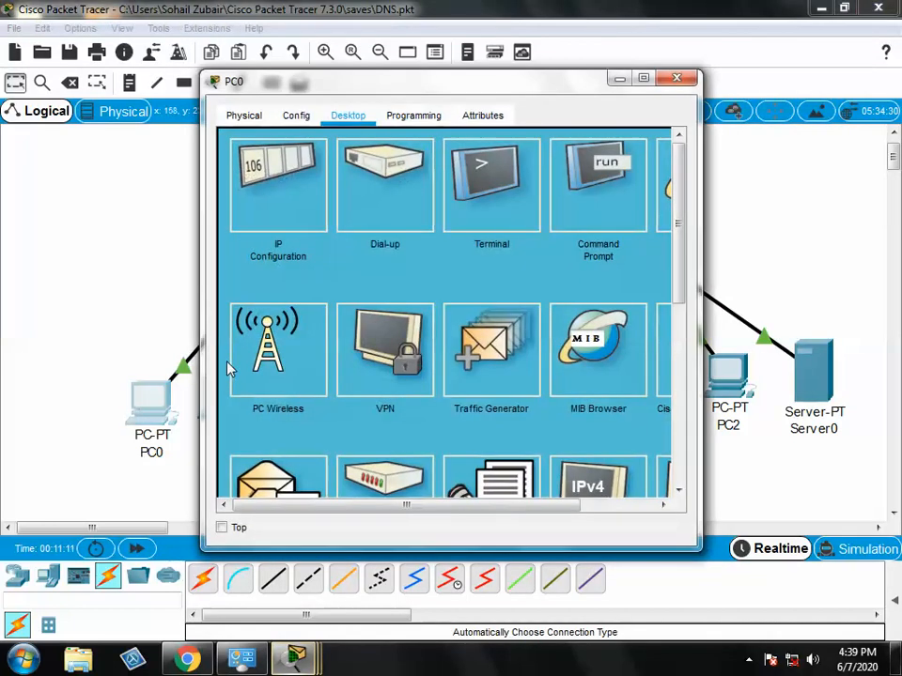
click(643, 78)
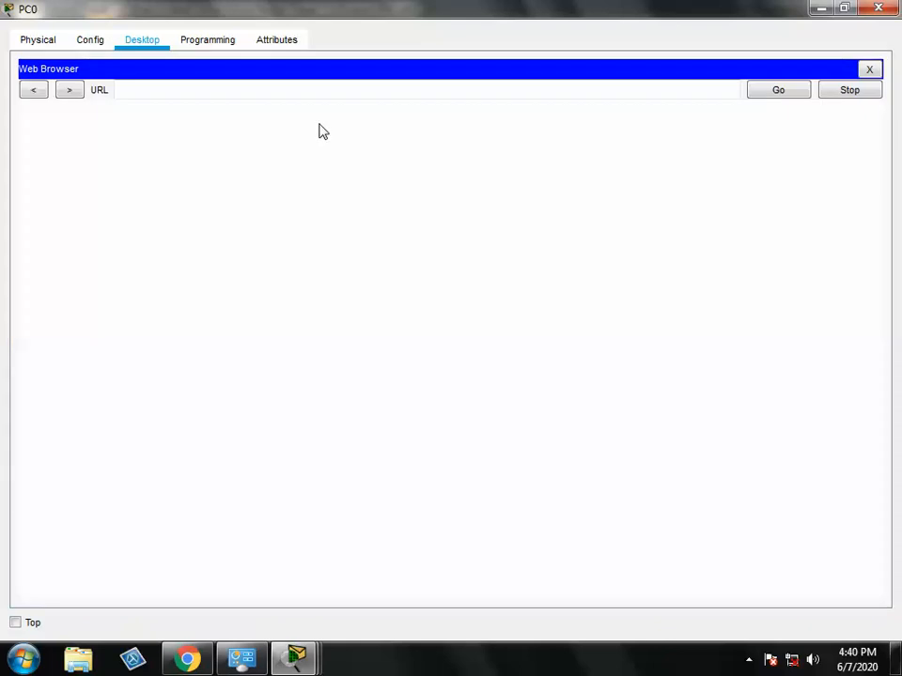
click(290, 93)
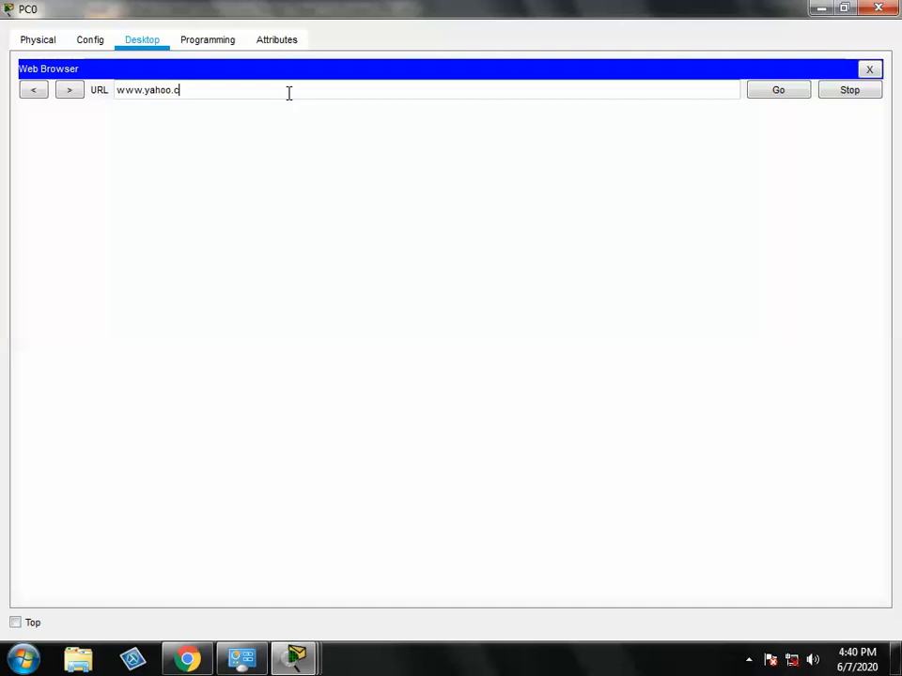
key(Return)
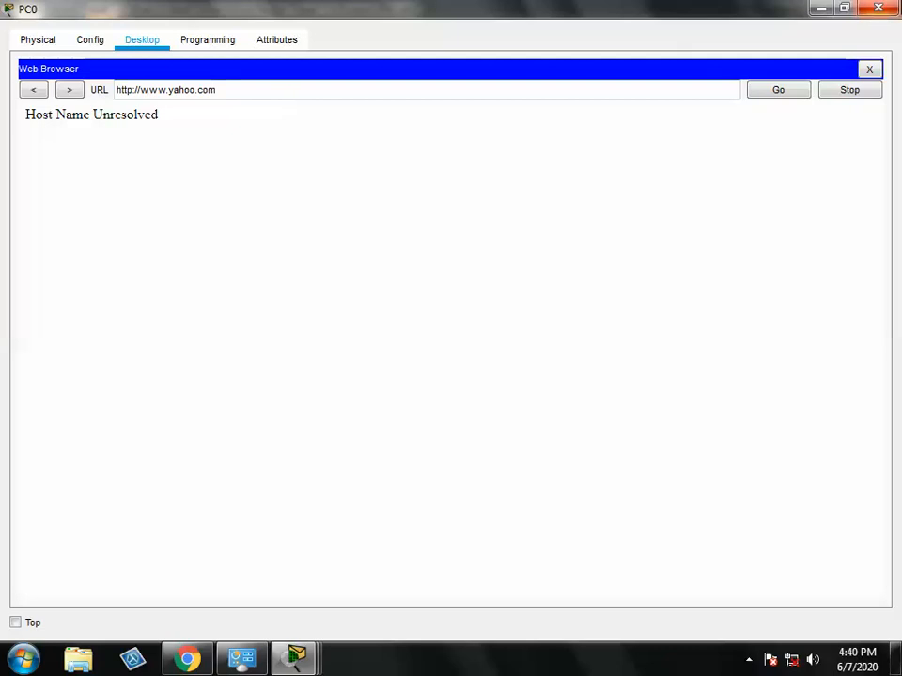
click(880, 10)
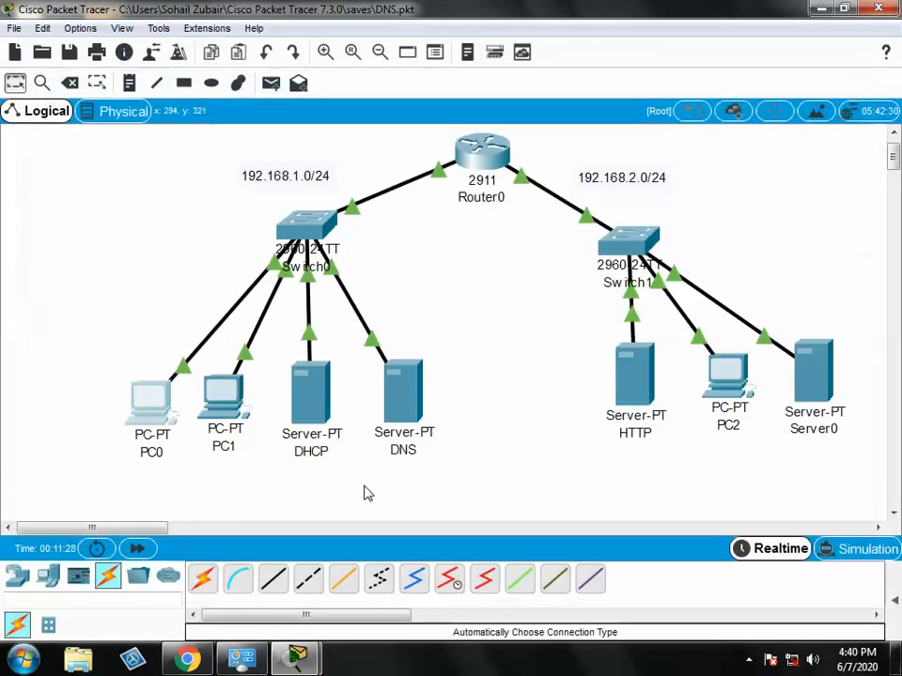
click(409, 410)
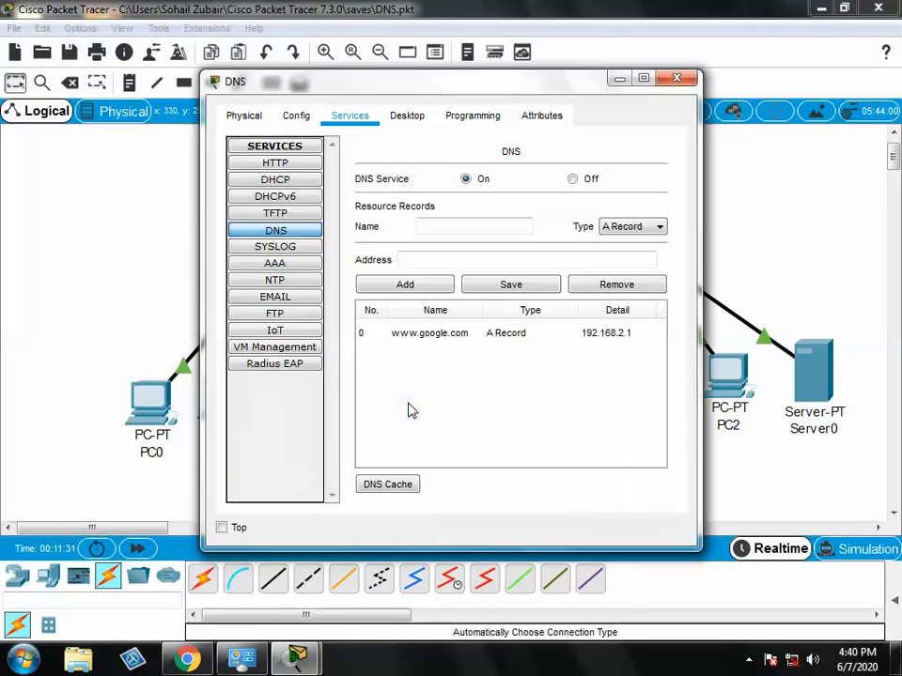
click(448, 230)
text(www.yahoo.com)
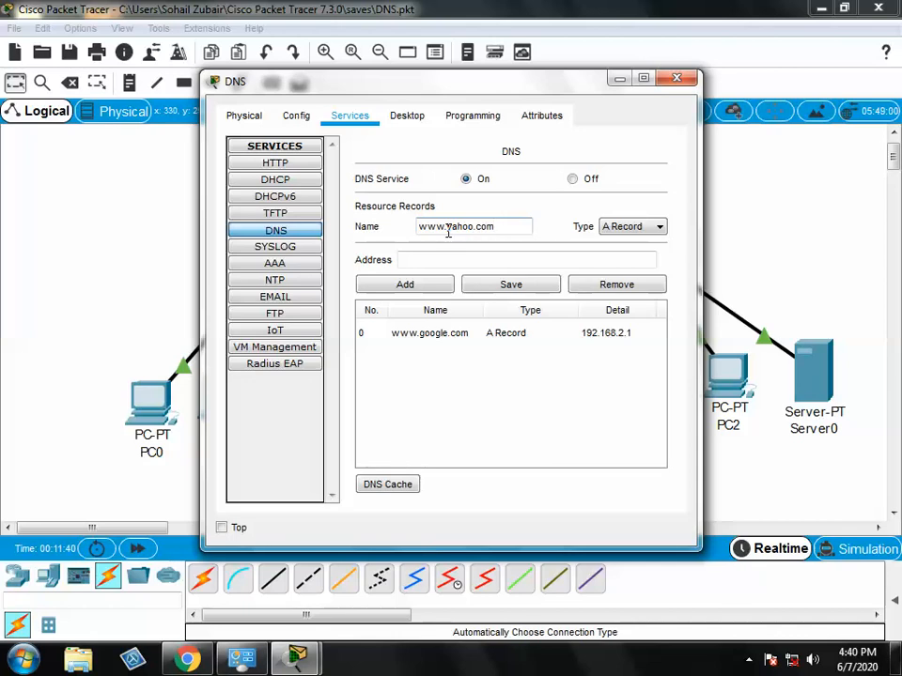
click(138, 664)
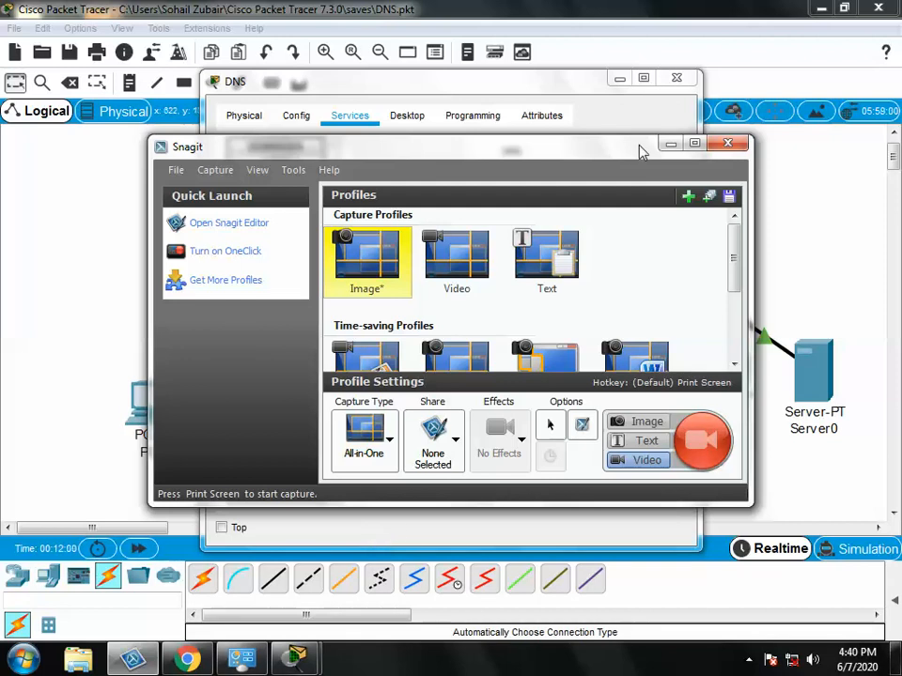
click(669, 143)
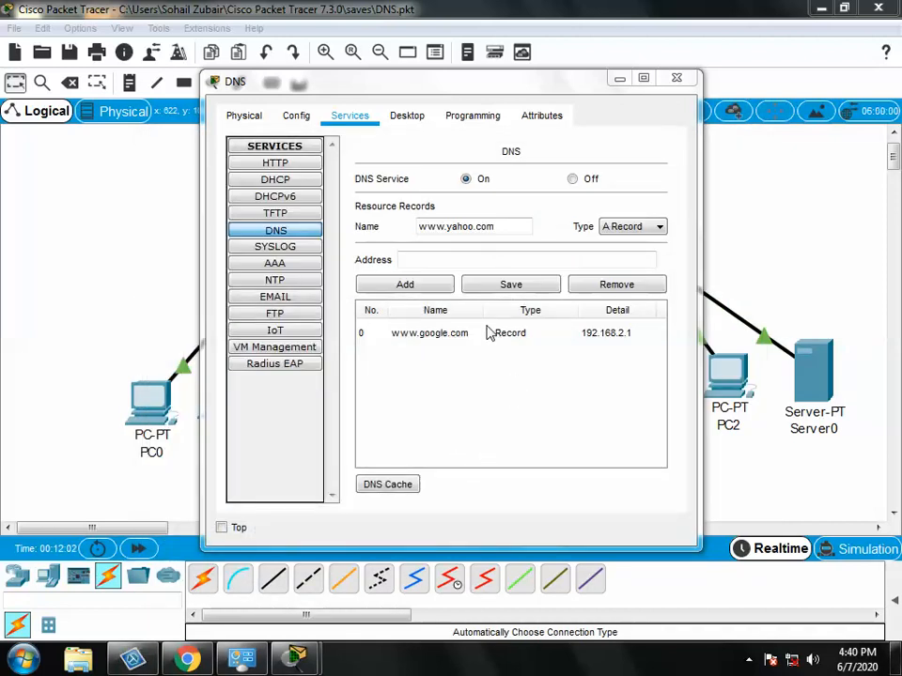
click(471, 260)
text(192.168.2.3)
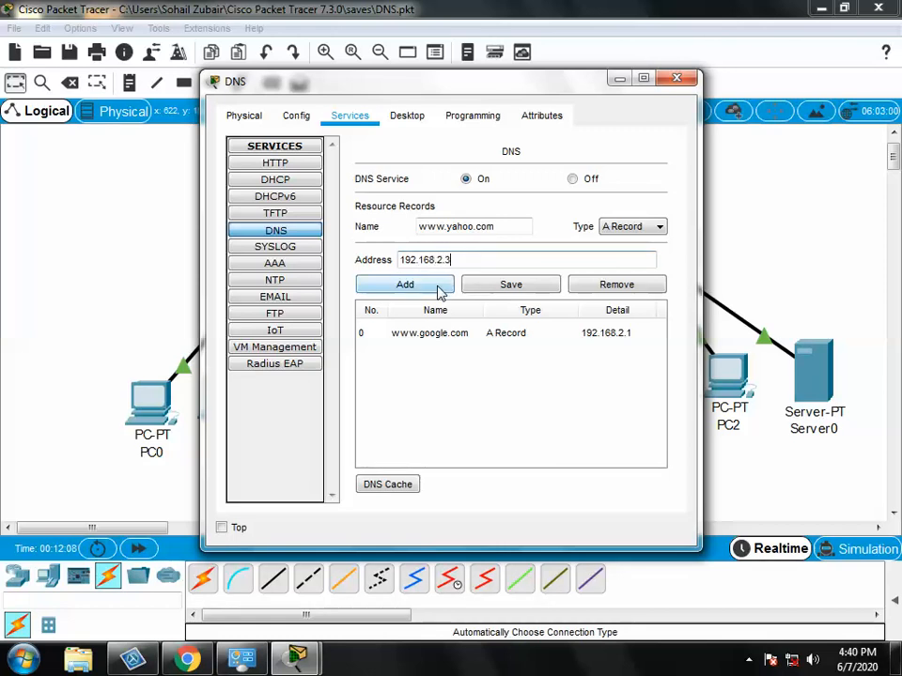
click(439, 292)
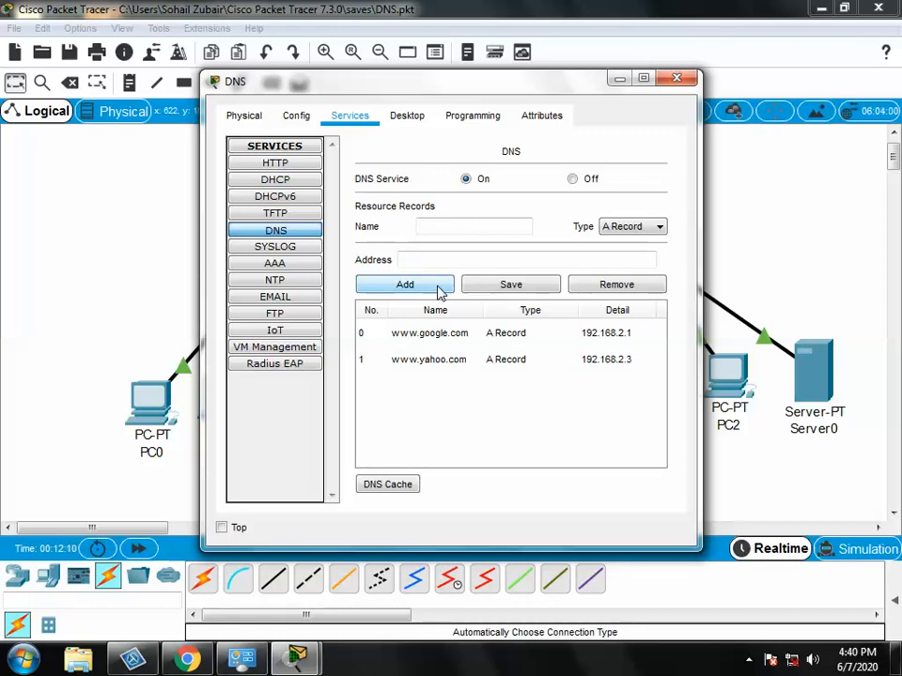
click(676, 79)
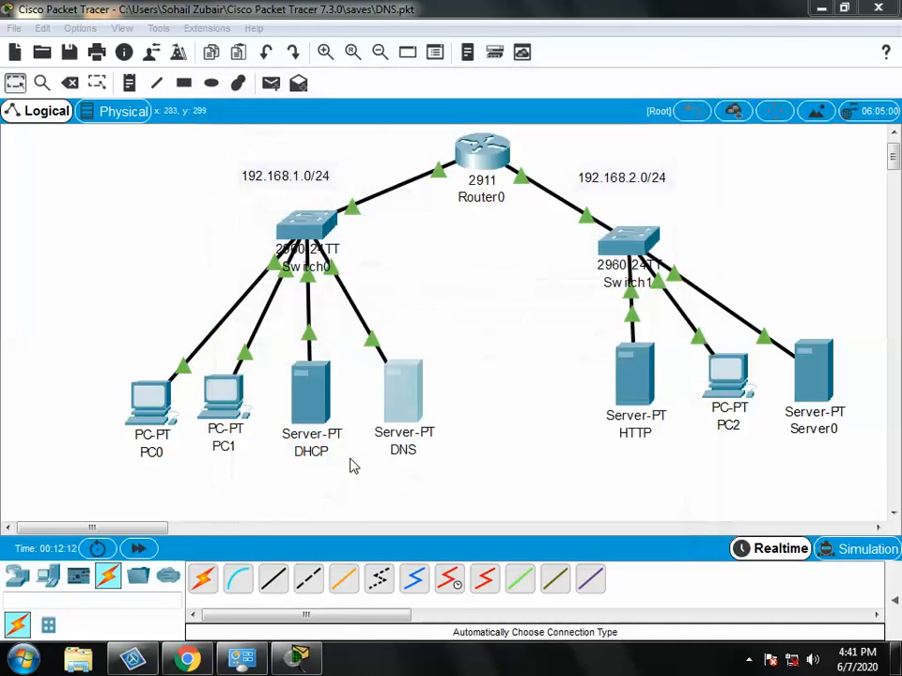
click(162, 401)
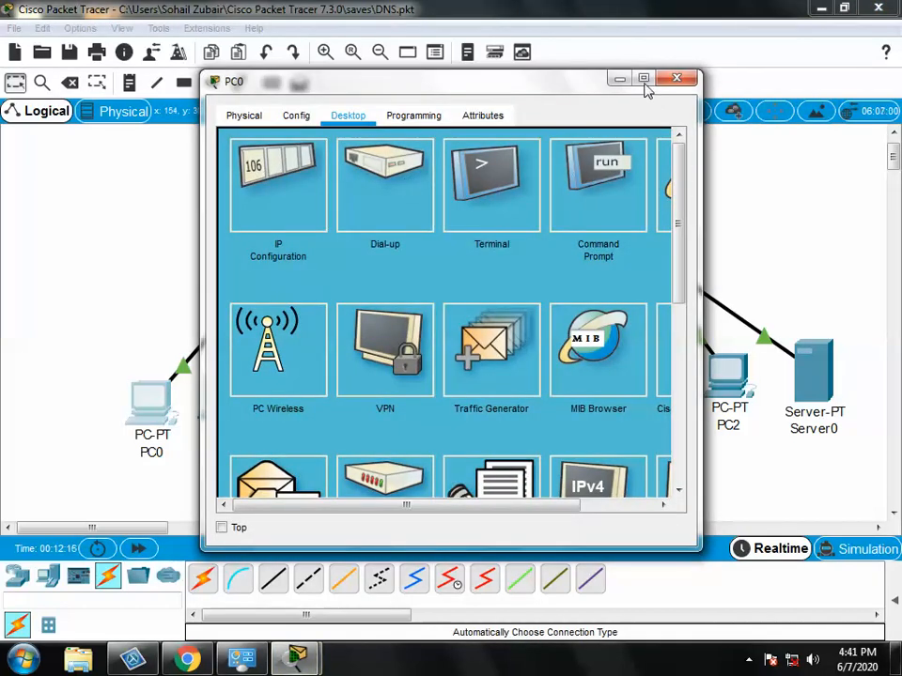
click(644, 80)
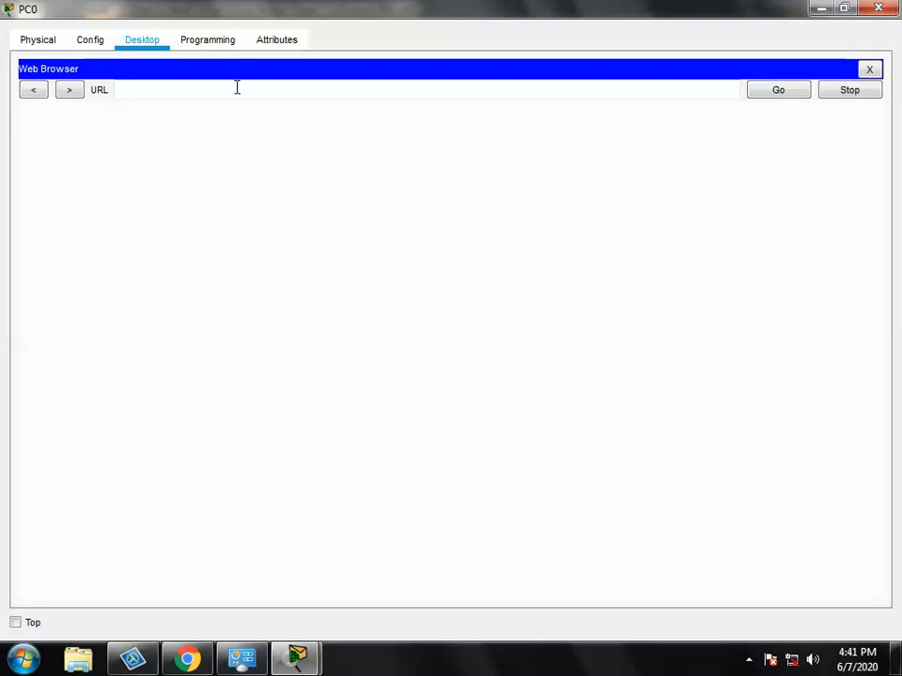
click(237, 88)
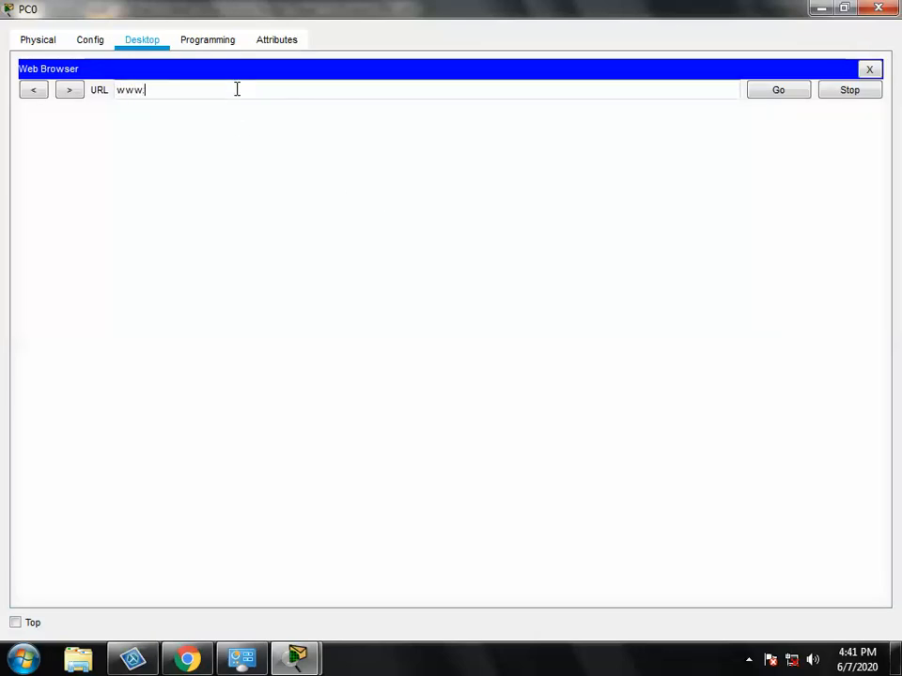
text(yahoo.com)
key(Return)
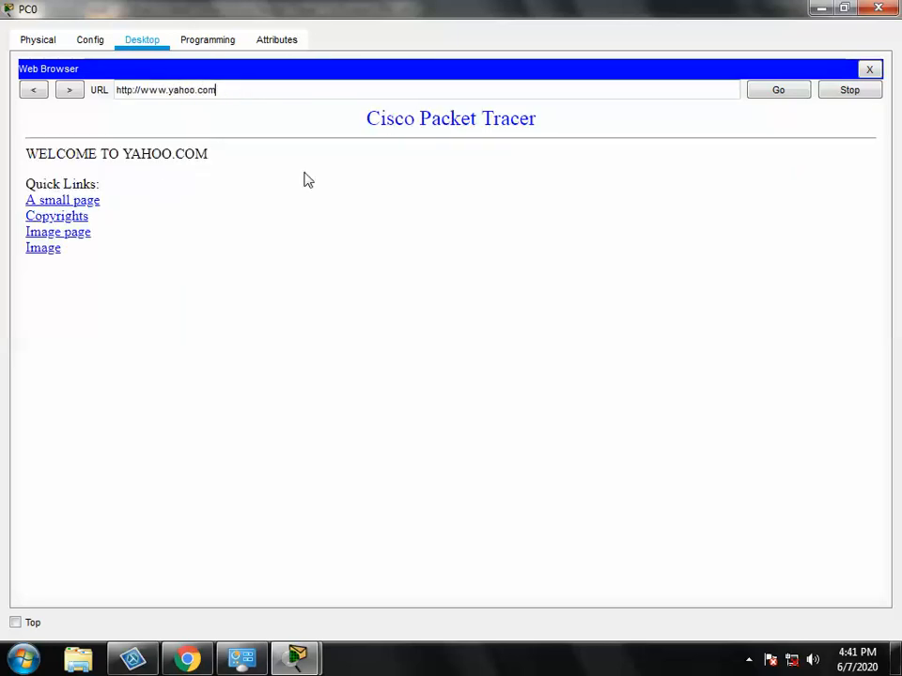
click(880, 9)
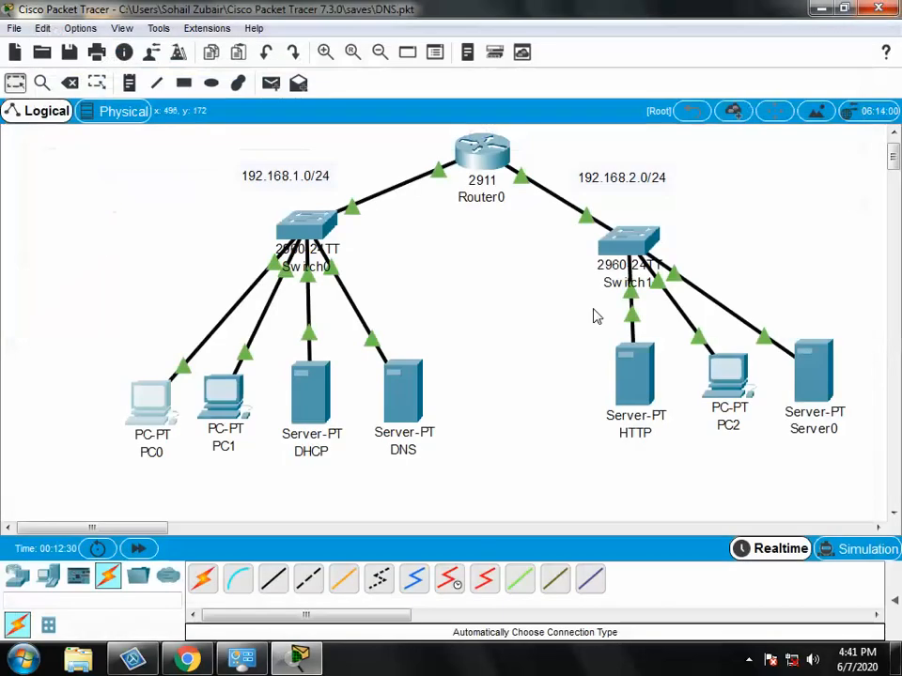
Review the resource records in the DNS server's DNS service, then close its window.
click(402, 405)
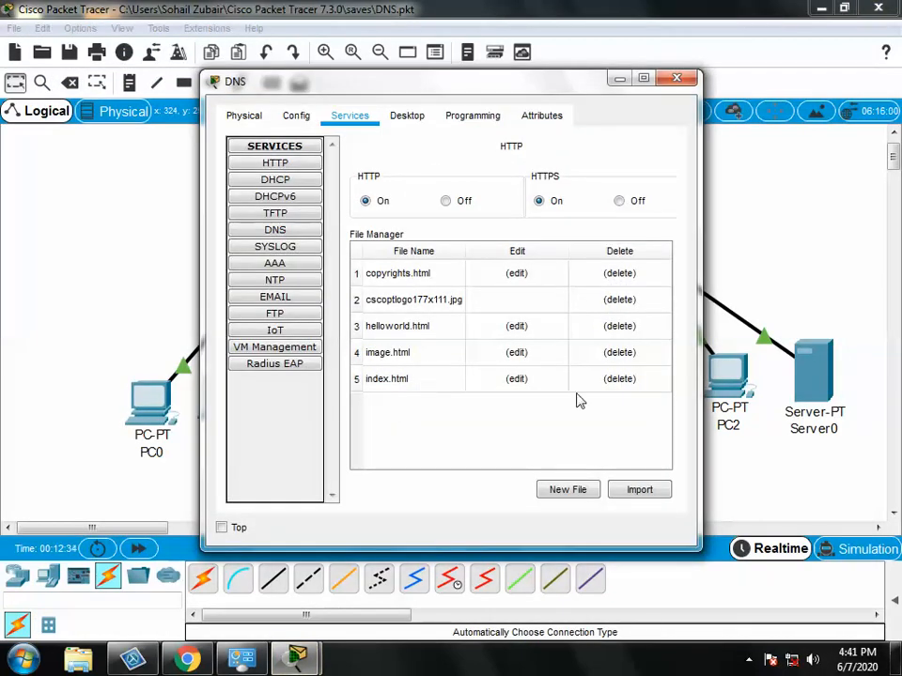
click(297, 231)
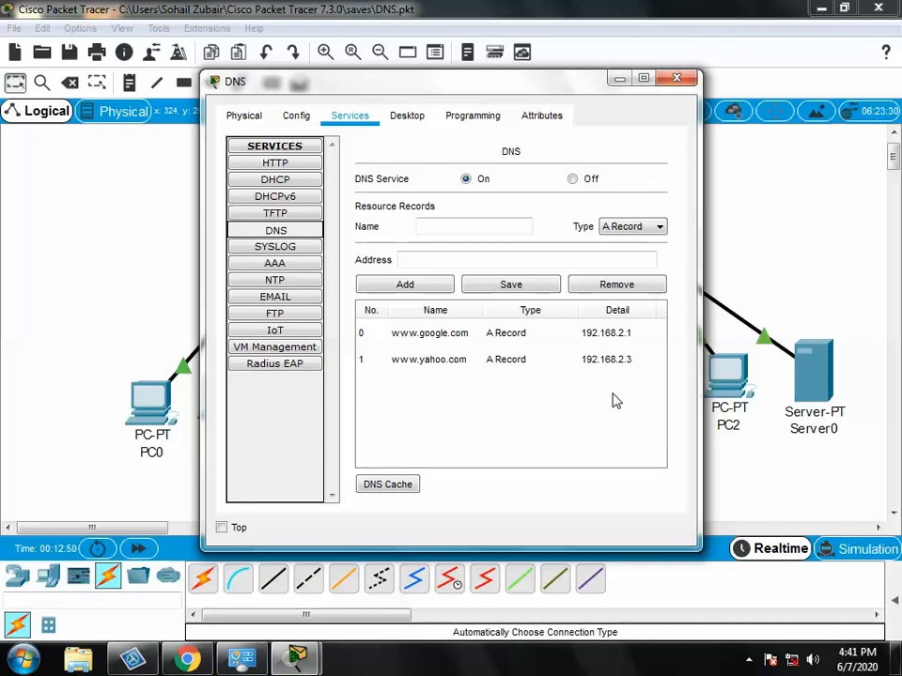
click(677, 79)
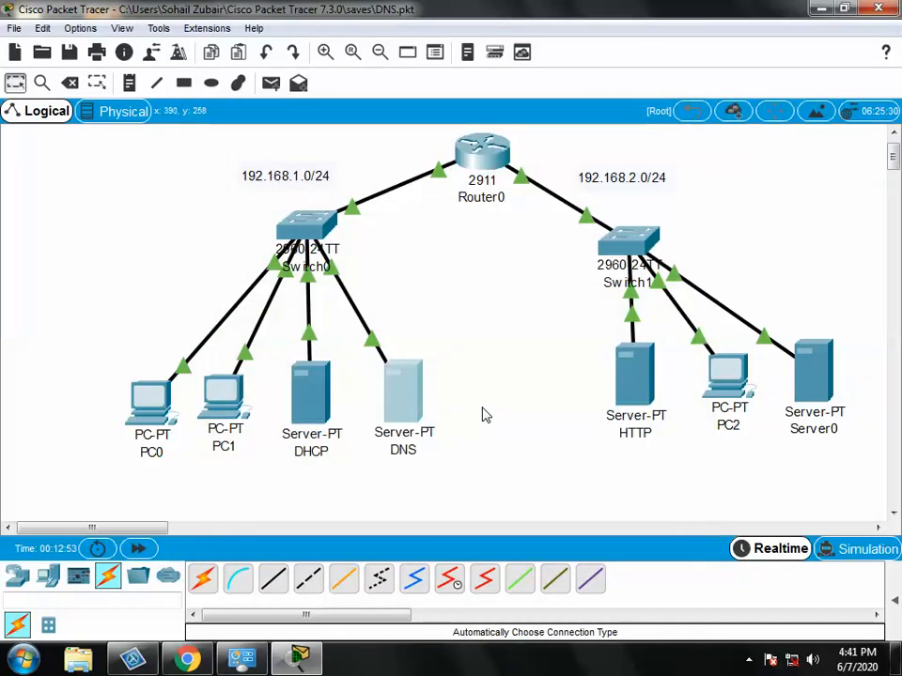